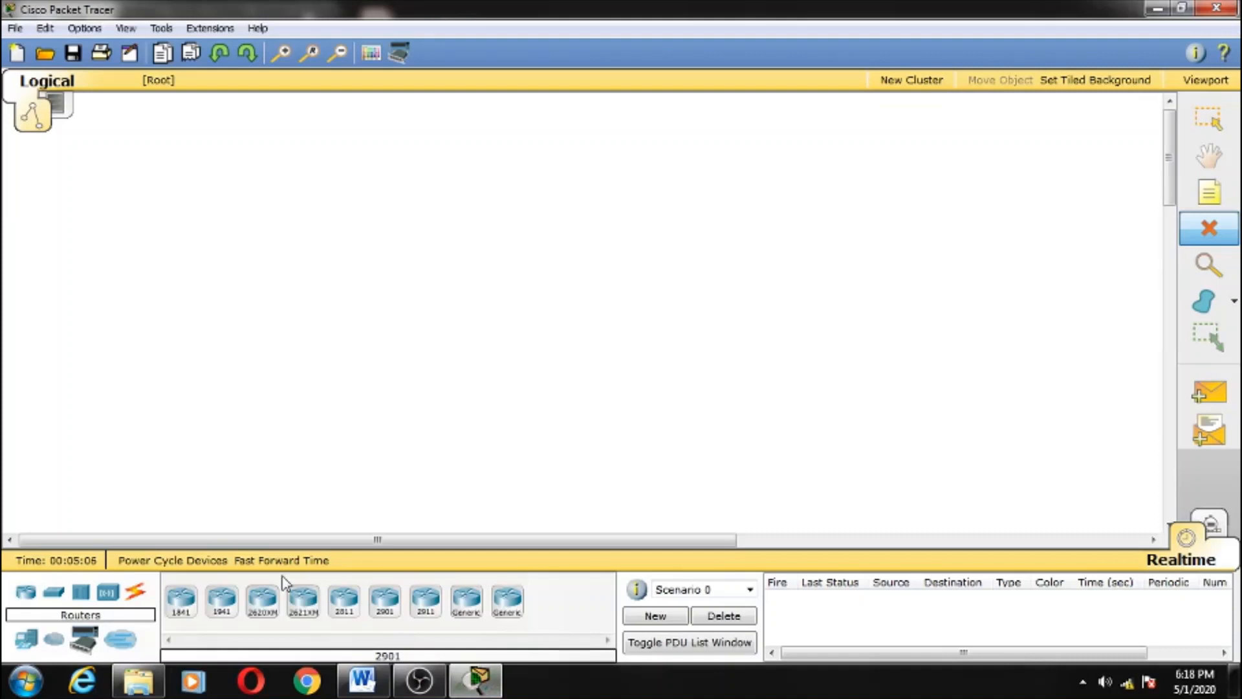
# Place a generic laptop in the workspace and a generic server to its right, leaving a gap between them.
pyautogui.click(27, 640)
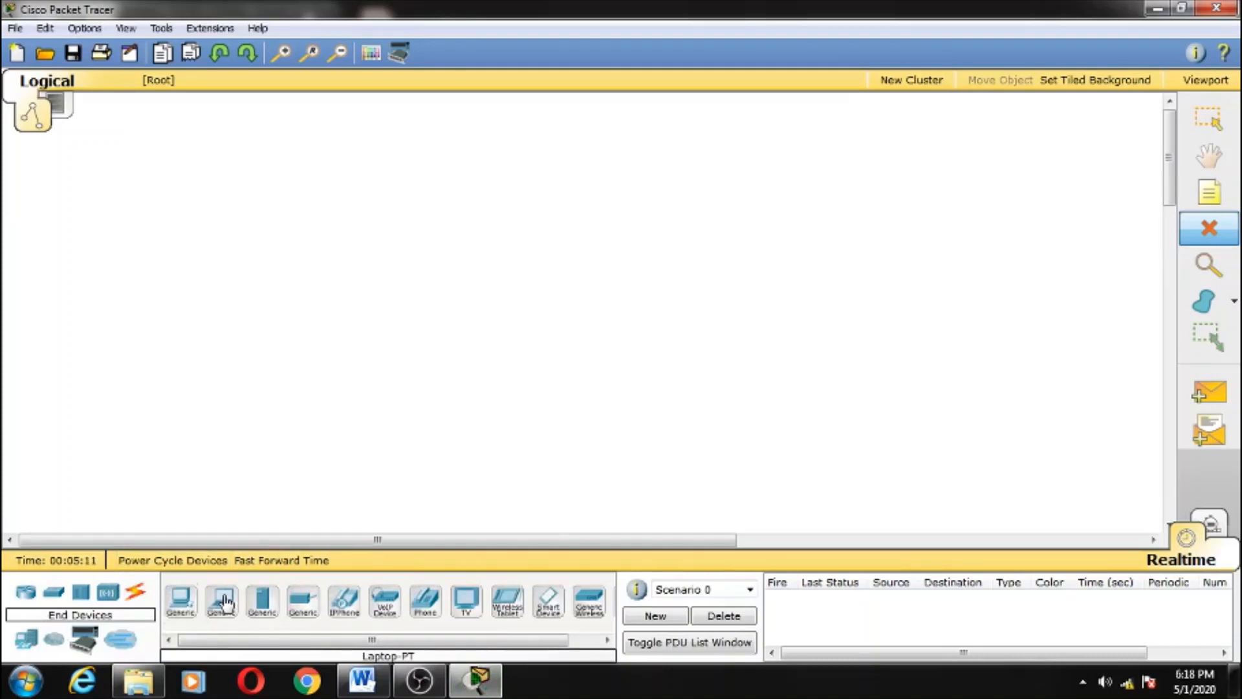
pyautogui.moveTo(225, 602); pyautogui.dragTo(253, 316)
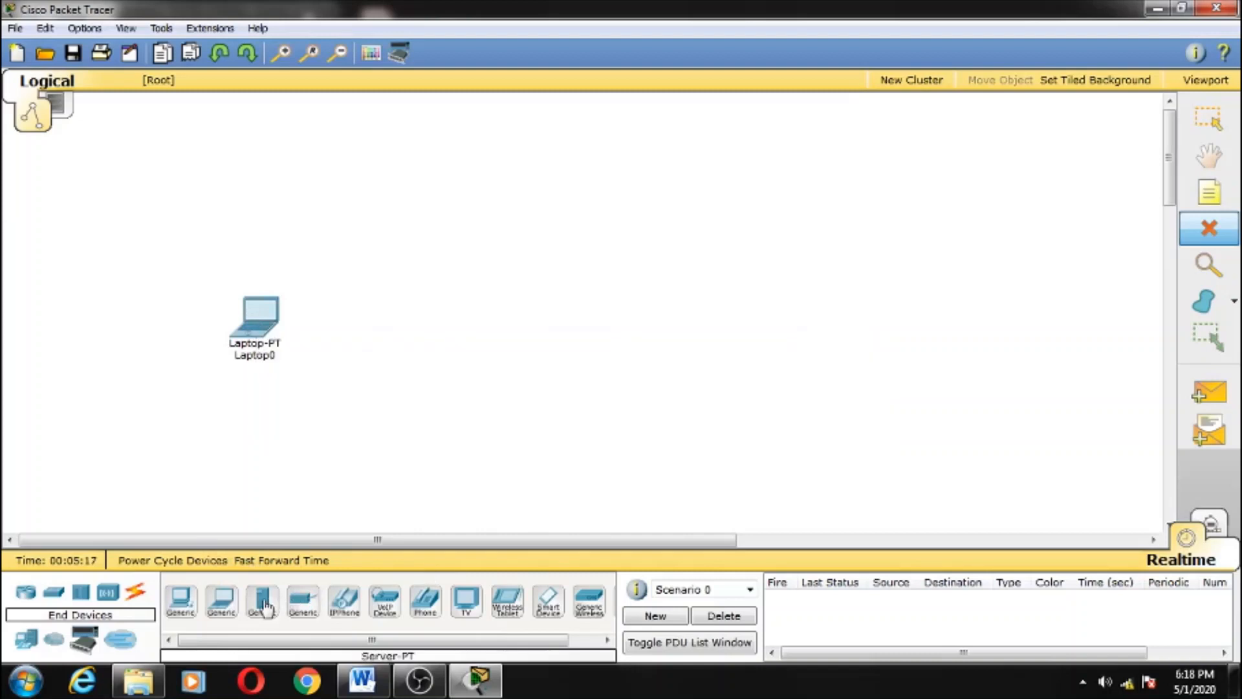
pyautogui.moveTo(265, 607); pyautogui.dragTo(536, 346)
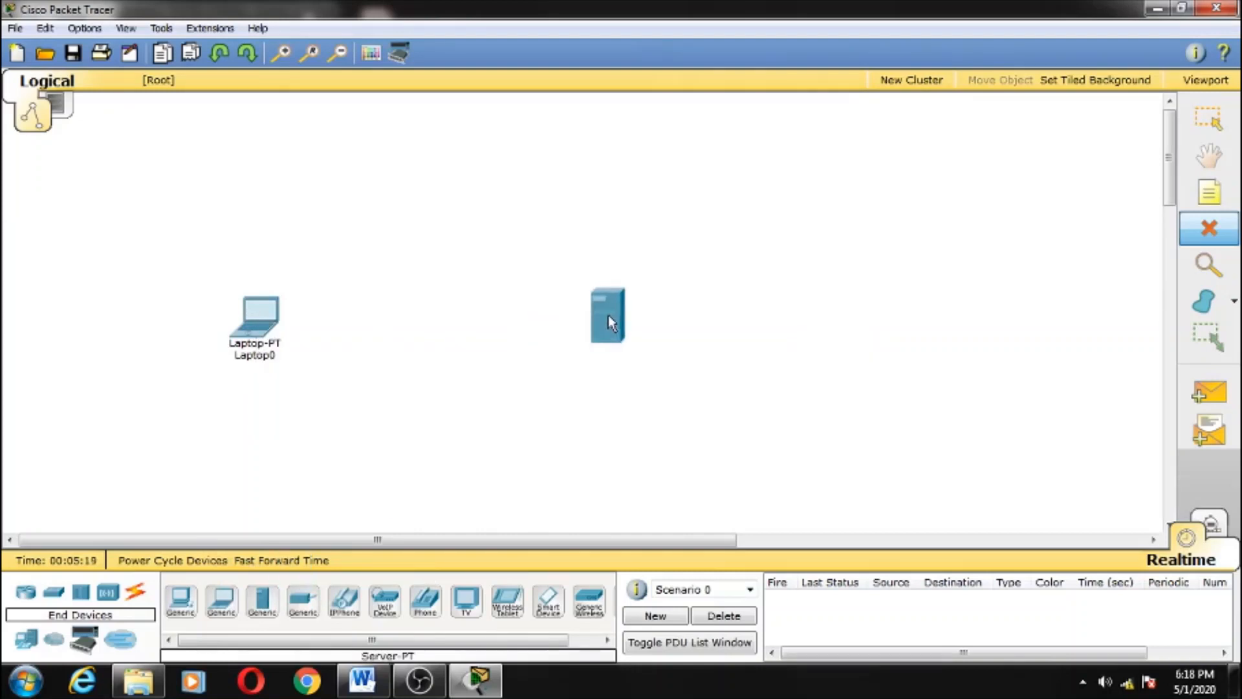
pyautogui.moveTo(608, 317); pyautogui.dragTo(622, 317)
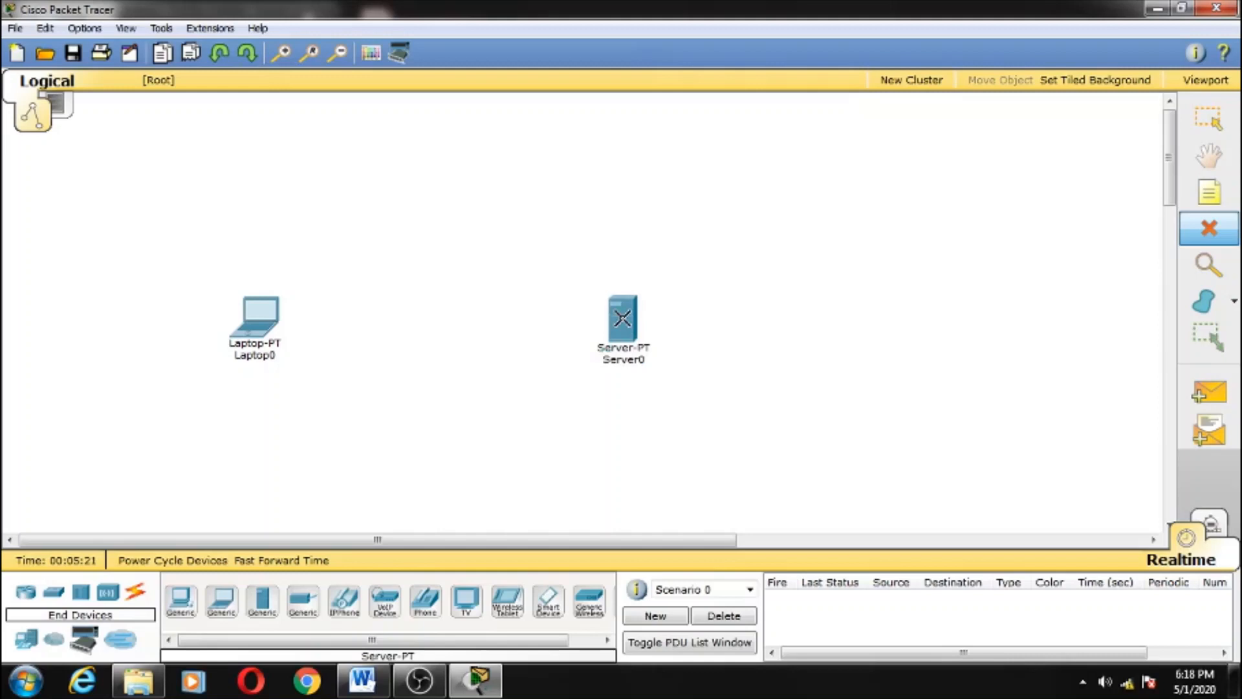
# Add a 2960-24TT switch between the laptop and the server.
pyautogui.click(56, 594)
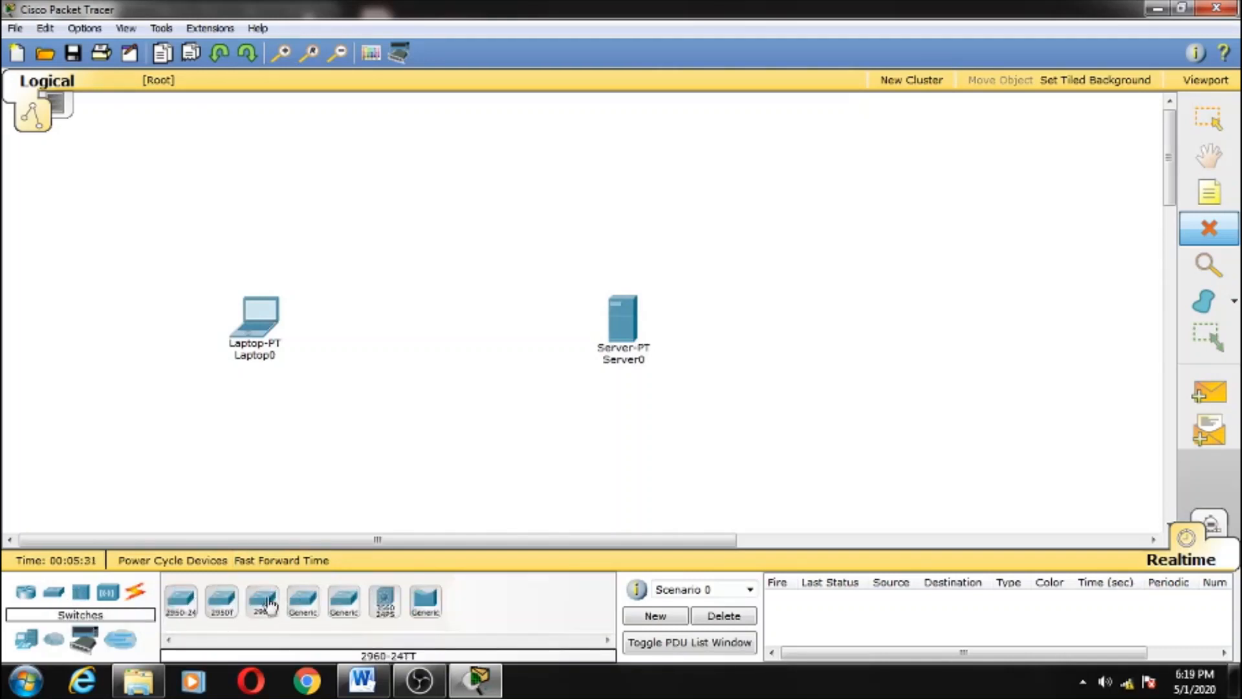
pyautogui.moveTo(271, 605); pyautogui.dragTo(432, 325)
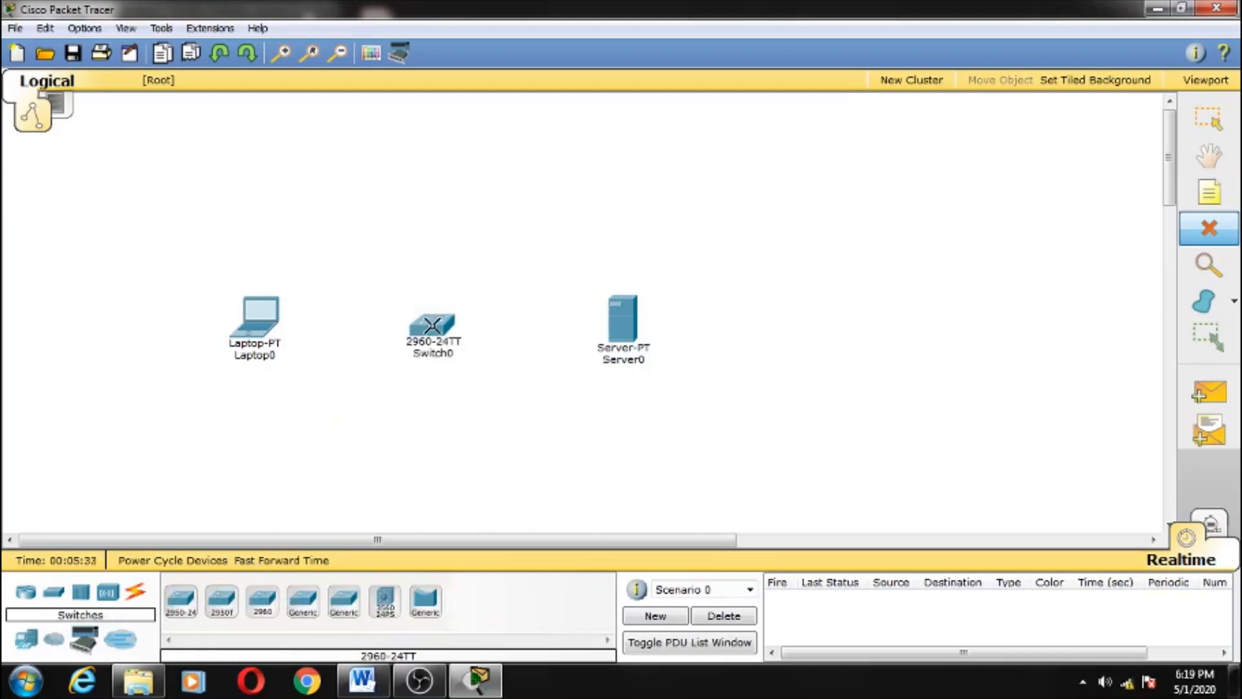
pyautogui.moveTo(432, 325)
pyautogui.press('Escape')
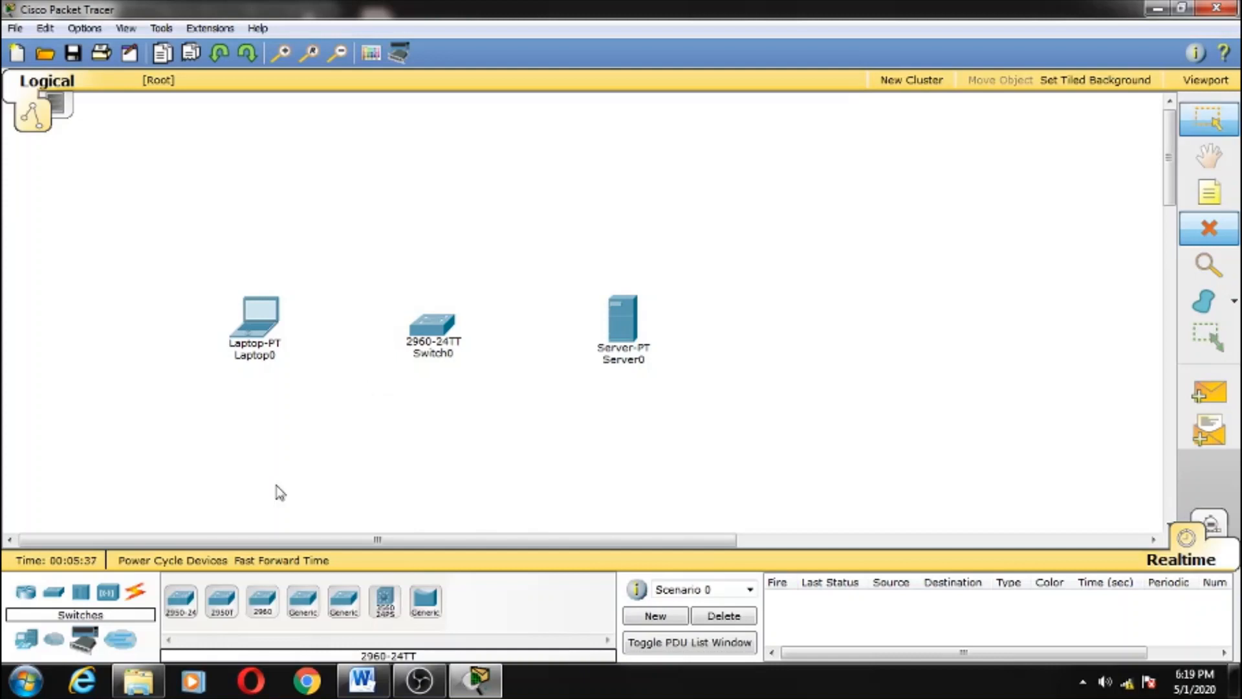
# Connect the laptop's FastEthernet0 port to the switch's FastEthernet0/1 port with a copper straight-through cable.
pyautogui.click(137, 597)
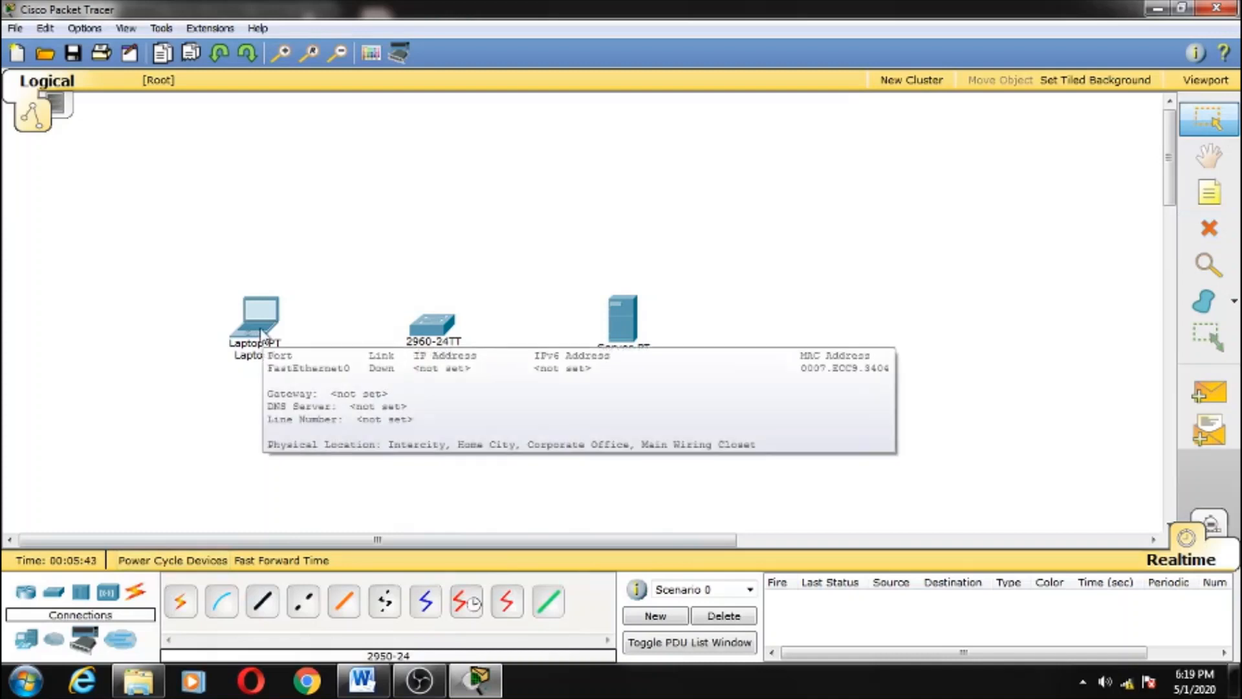
pyautogui.click(263, 603)
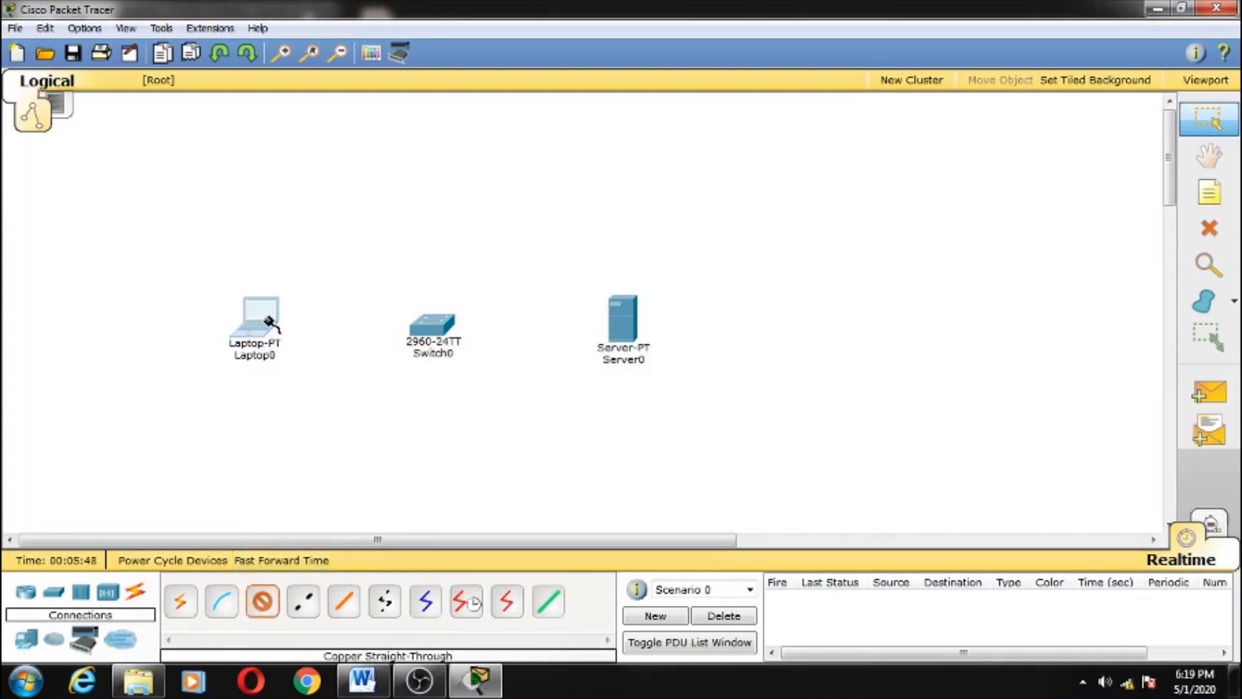
pyautogui.click(267, 321)
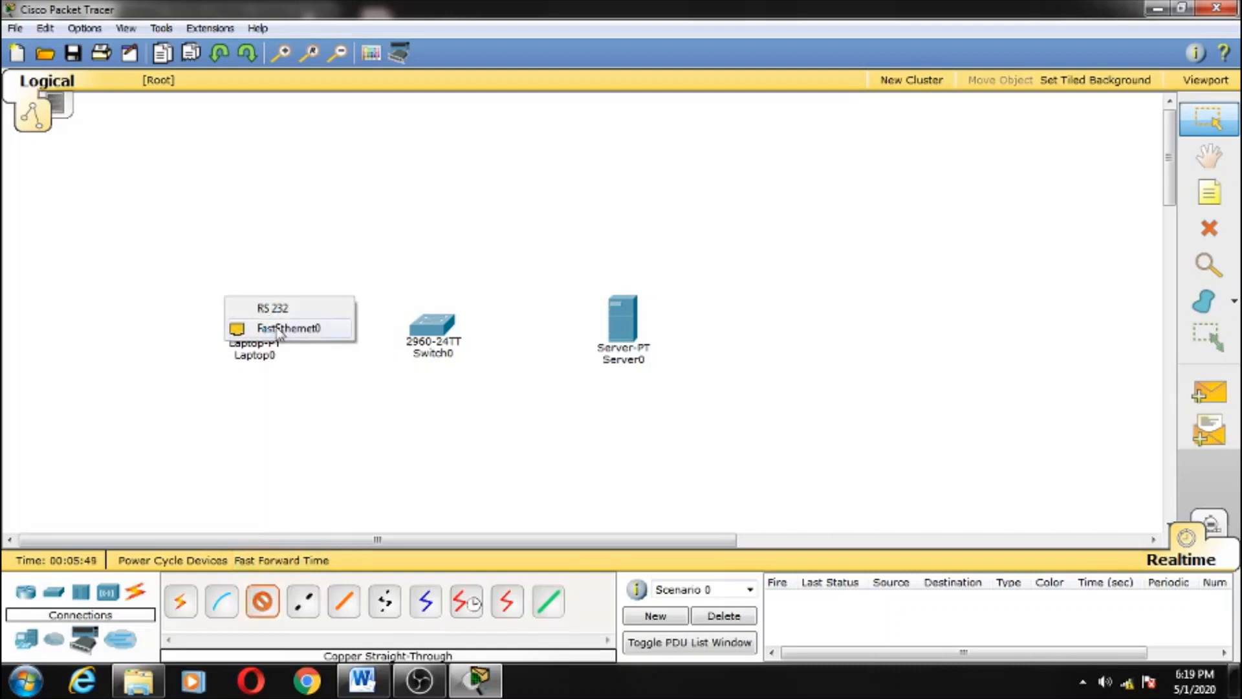
pyautogui.click(279, 328)
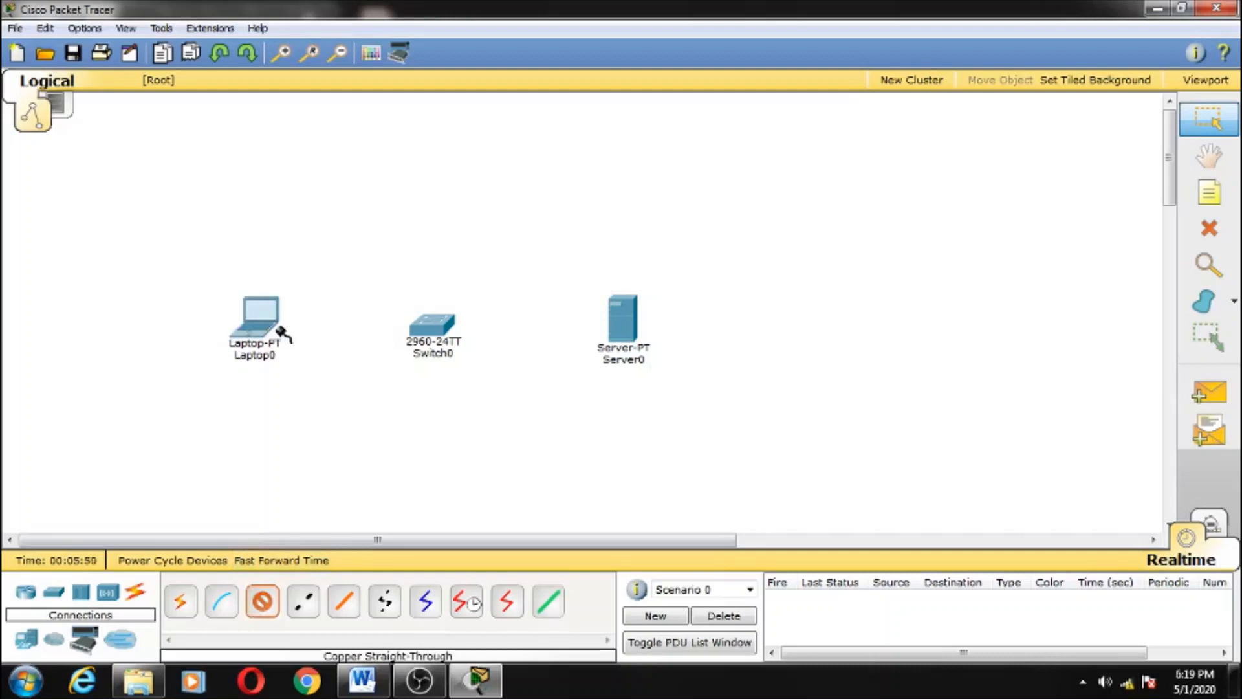
pyautogui.click(438, 327)
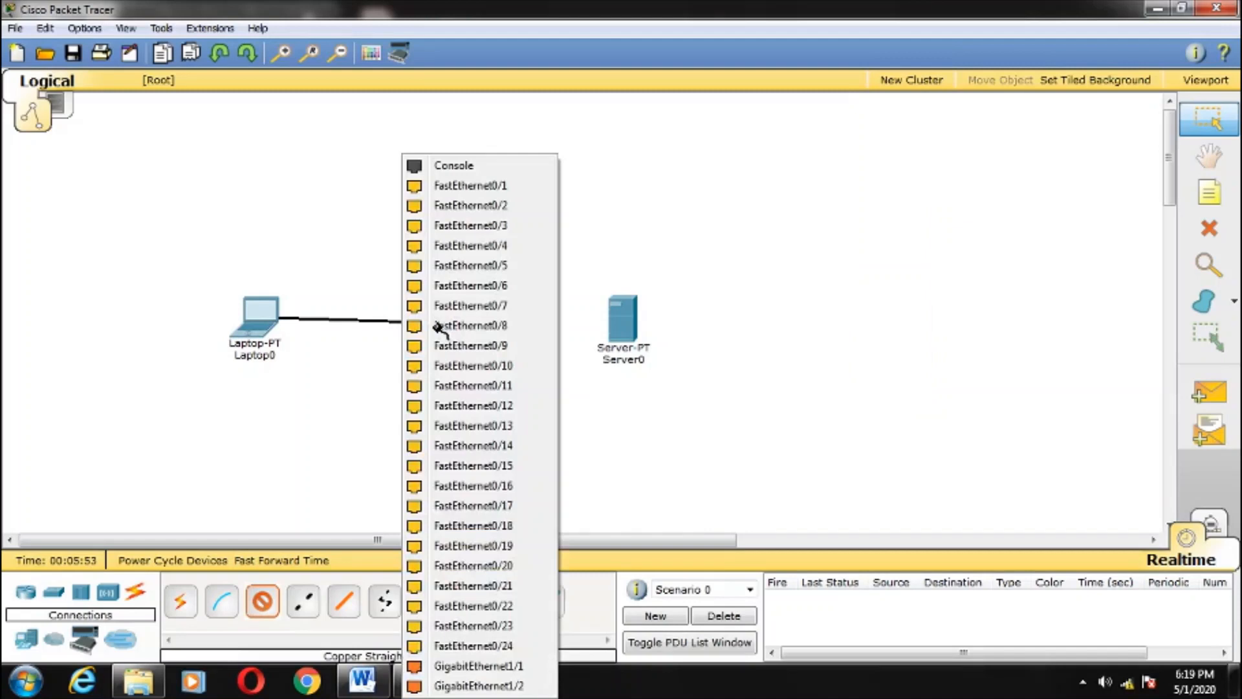
pyautogui.click(460, 188)
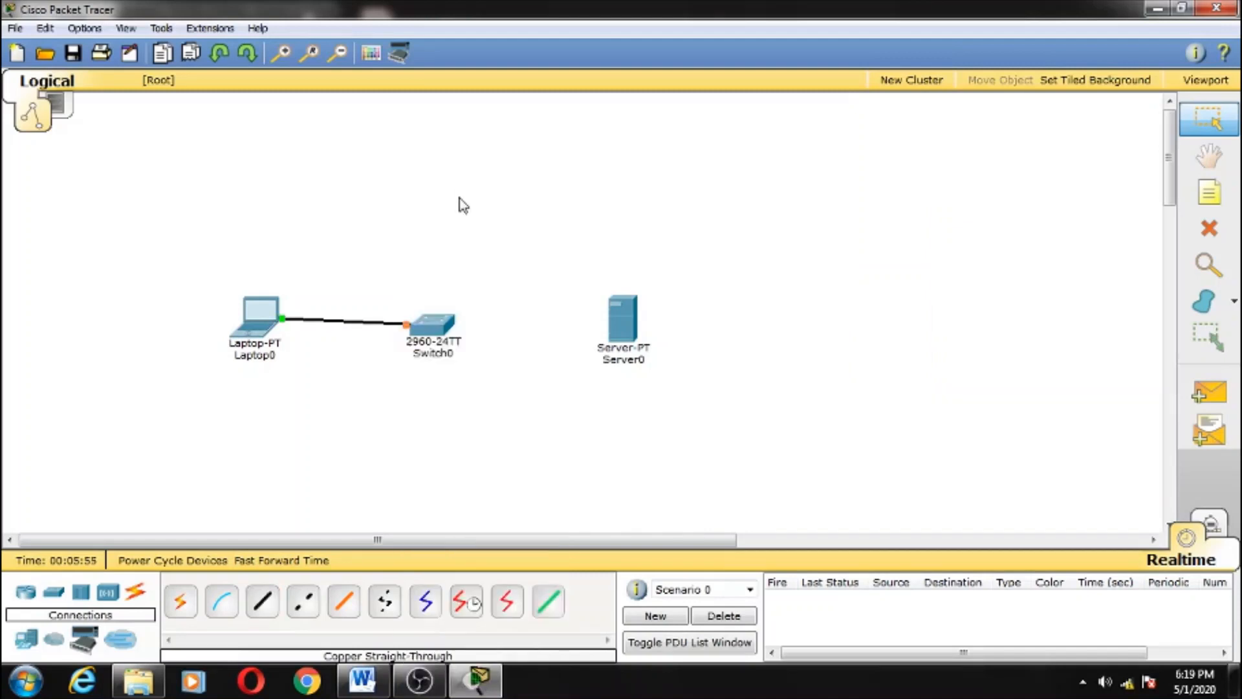
# Connect the switch's FastEthernet0/2 port to the server's FastEthernet0 port with a copper straight-through cable.
pyautogui.click(271, 605)
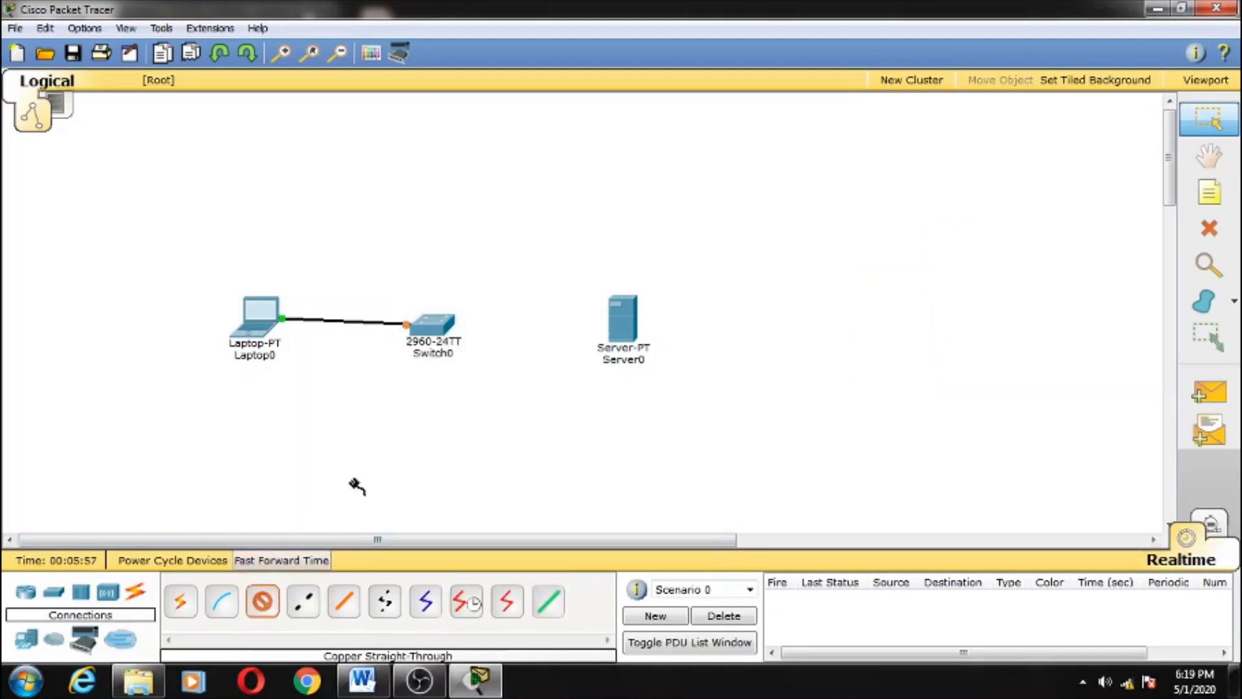
pyautogui.click(444, 330)
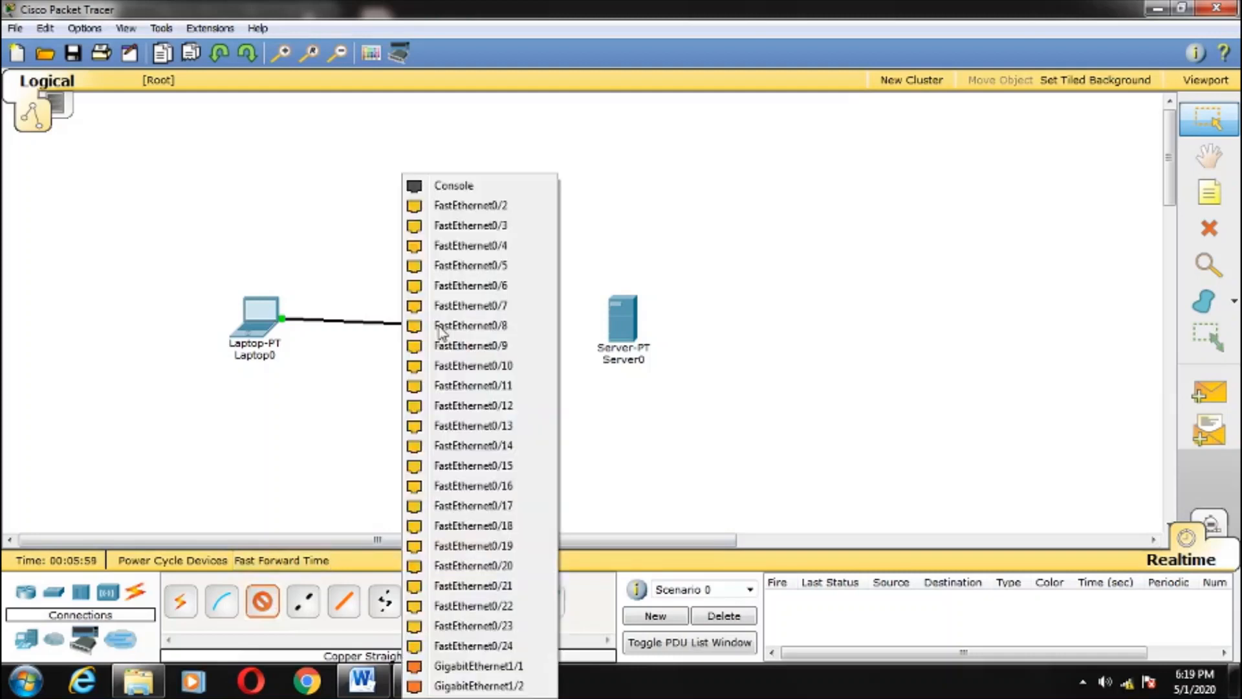
pyautogui.click(504, 205)
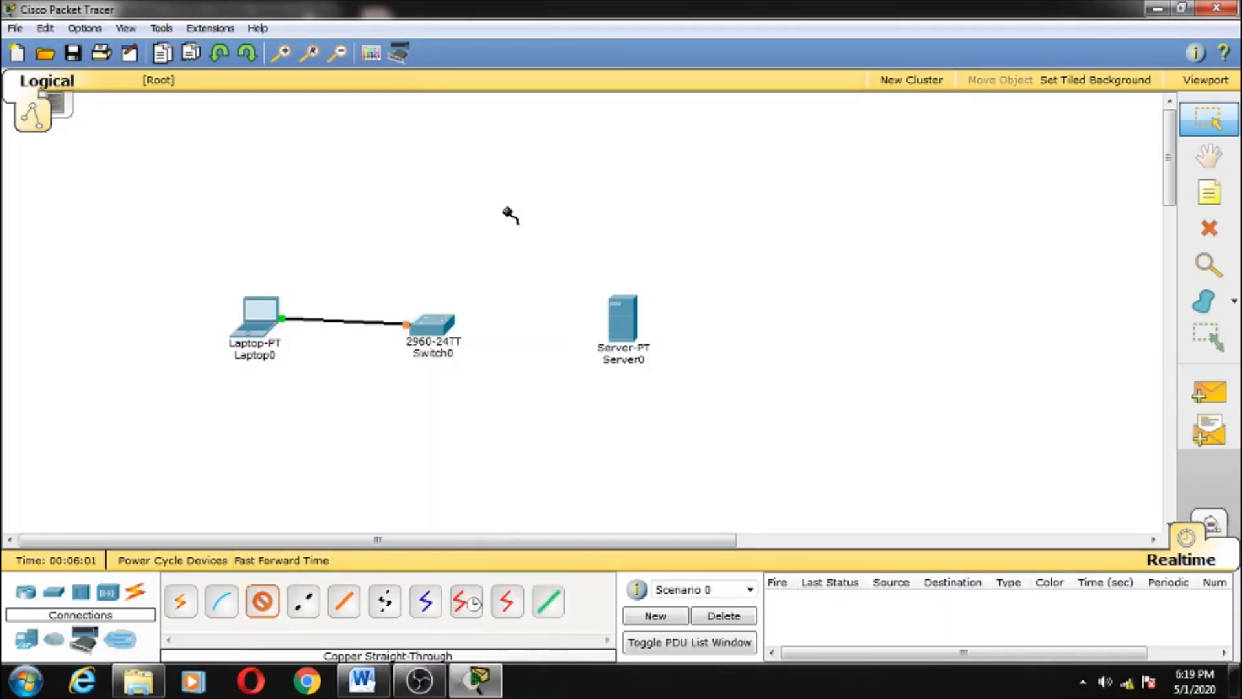
pyautogui.click(623, 322)
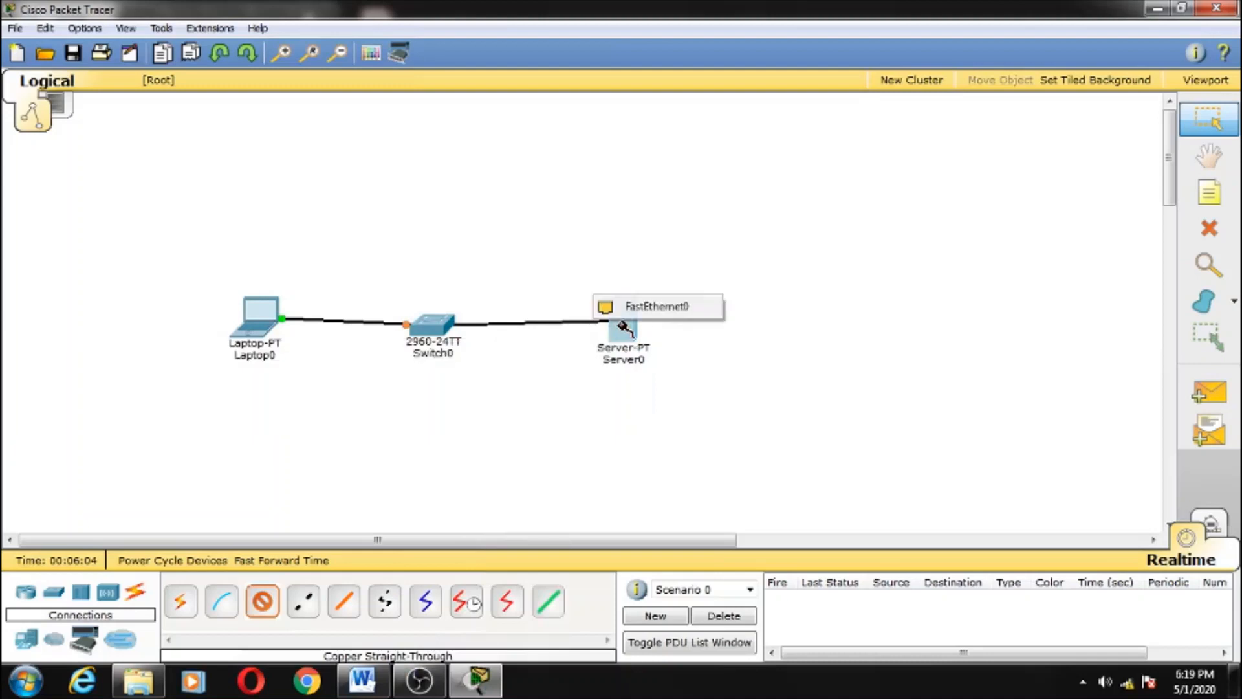
pyautogui.click(651, 308)
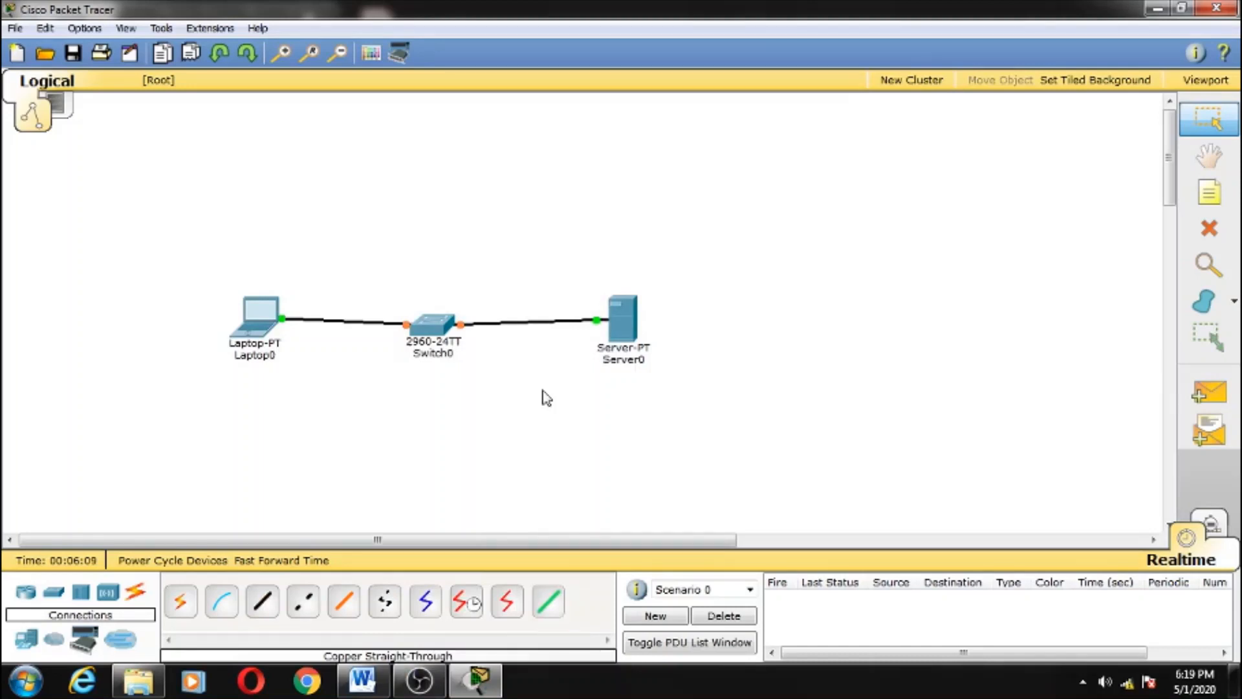
# Rename the server's label in the workspace as 11.0.0.10.
pyautogui.click(624, 361)
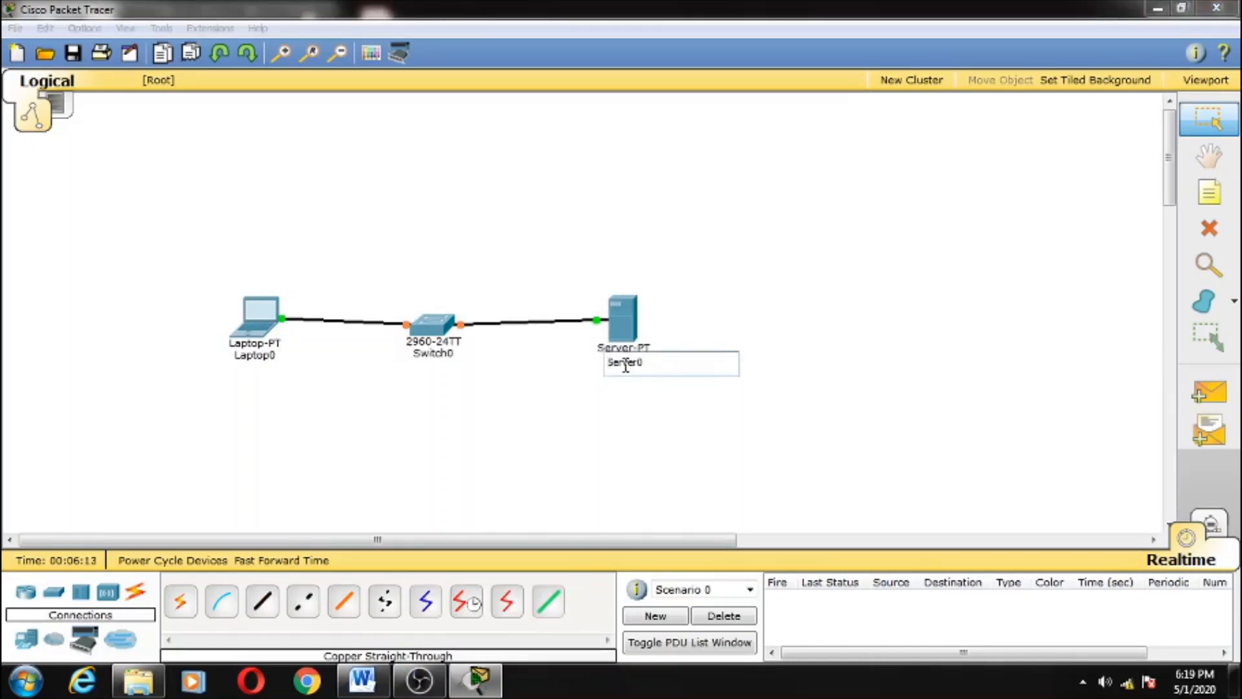
pyautogui.press('Delete')
pyautogui.press('Delete')
pyautogui.press('Delete')
pyautogui.press('Delete')
pyautogui.press('Delete')
pyautogui.press('Delete')
pyautogui.press('Delete')
pyautogui.write('11.0.0.10')
pyautogui.click(550, 416)
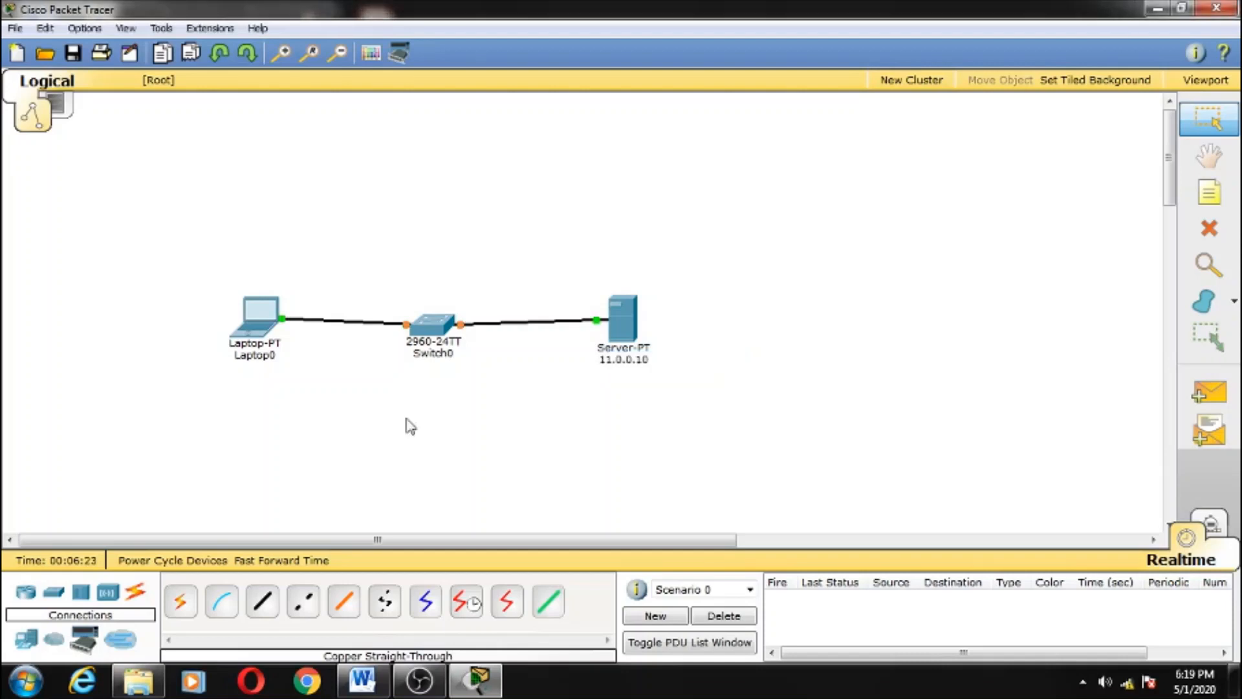
# Rename the laptop's label in the workspace as 11.0.0.11.
pyautogui.click(262, 357)
pyautogui.press('BackSpace')
pyautogui.press('BackSpace')
pyautogui.press('BackSpace')
pyautogui.press('BackSpace')
pyautogui.press('BackSpace')
pyautogui.press('BackSpace')
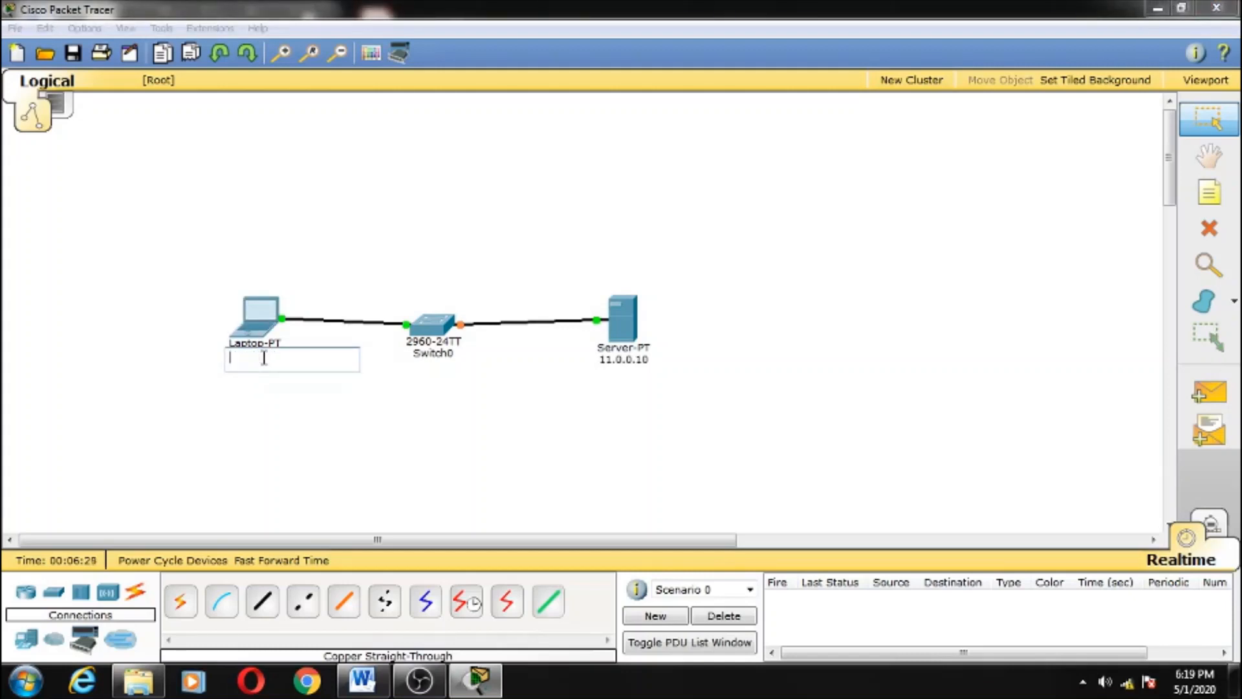
pyautogui.write('11.0.0.11')
pyautogui.click(348, 413)
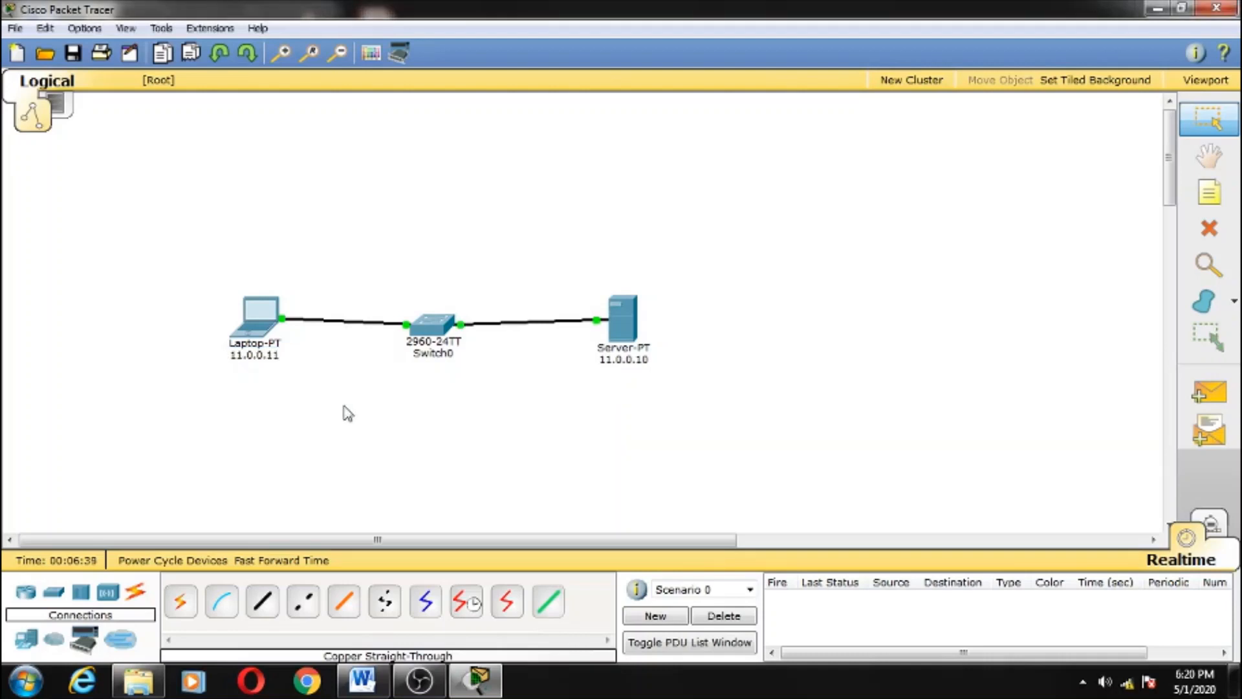
# Give the server the static IP address 11.0.0.10 with subnet mask 255.0.0.0.
pyautogui.click(625, 333)
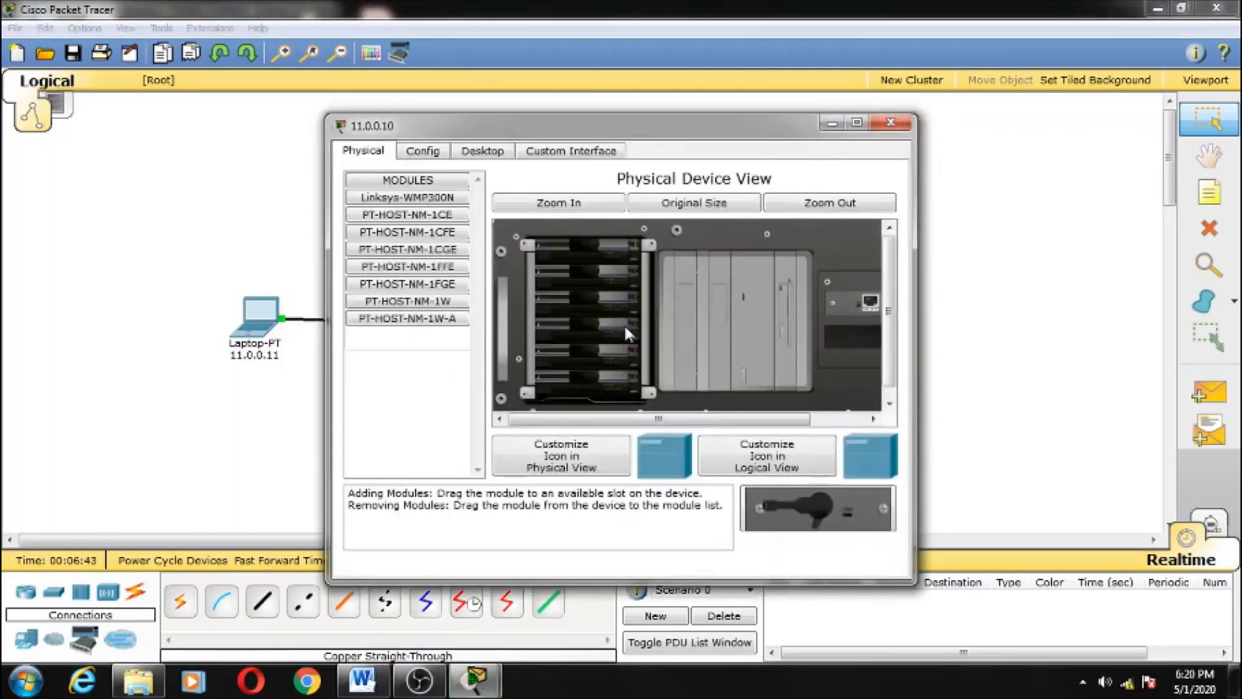
pyautogui.click(490, 153)
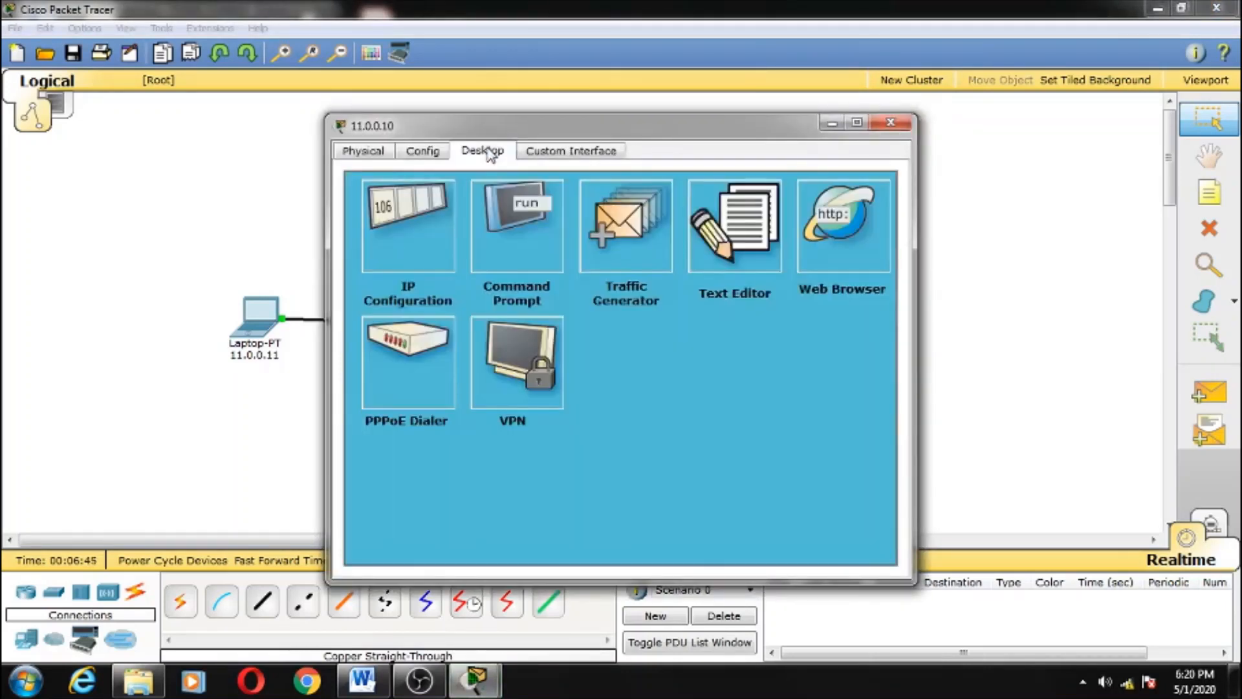
pyautogui.click(439, 226)
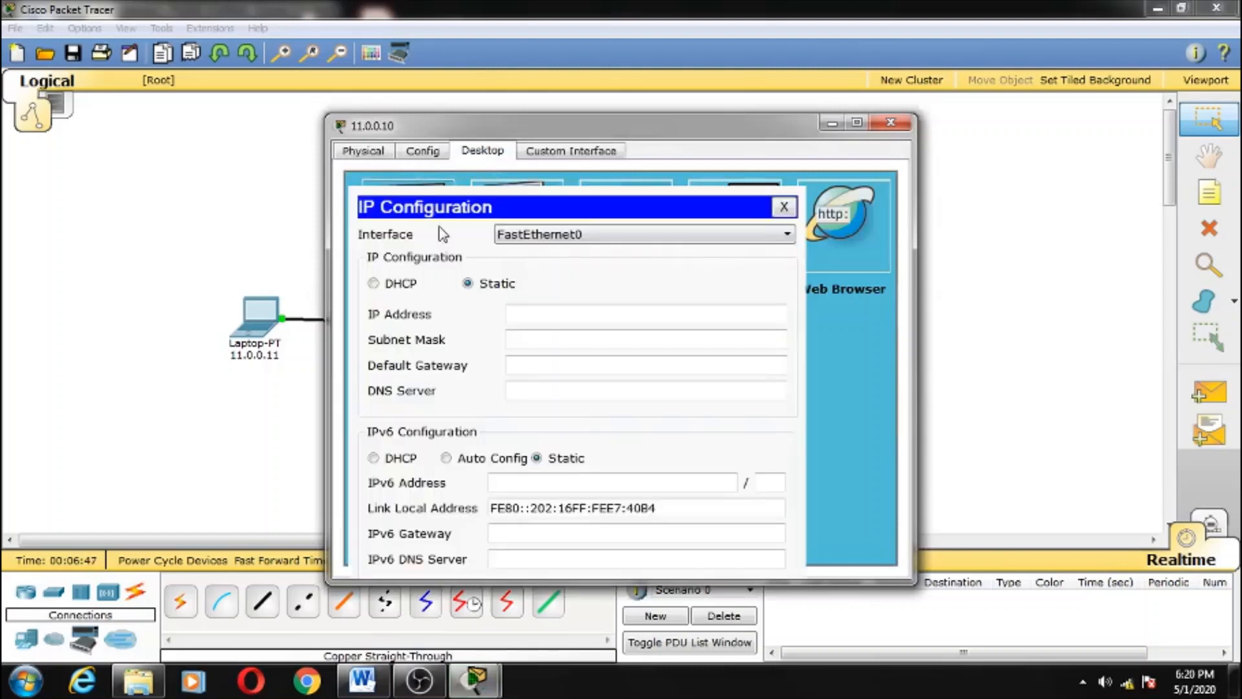
pyautogui.click(533, 315)
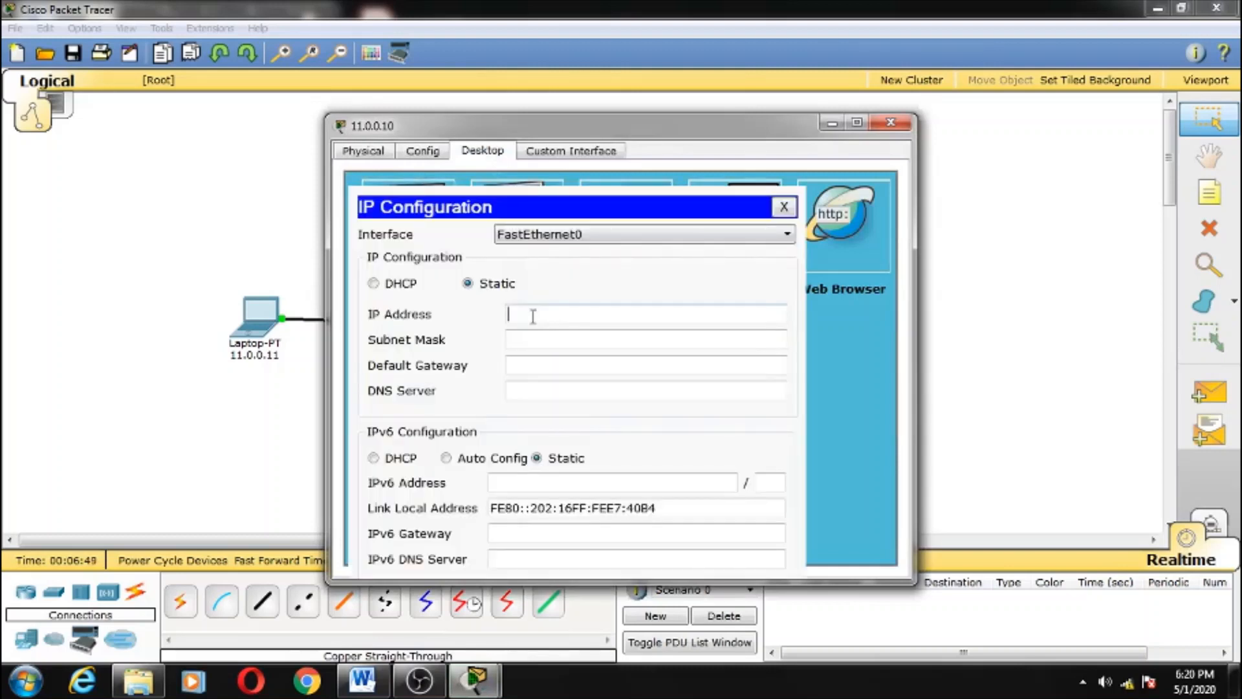
pyautogui.write('11.0.0.10')
pyautogui.click(535, 339)
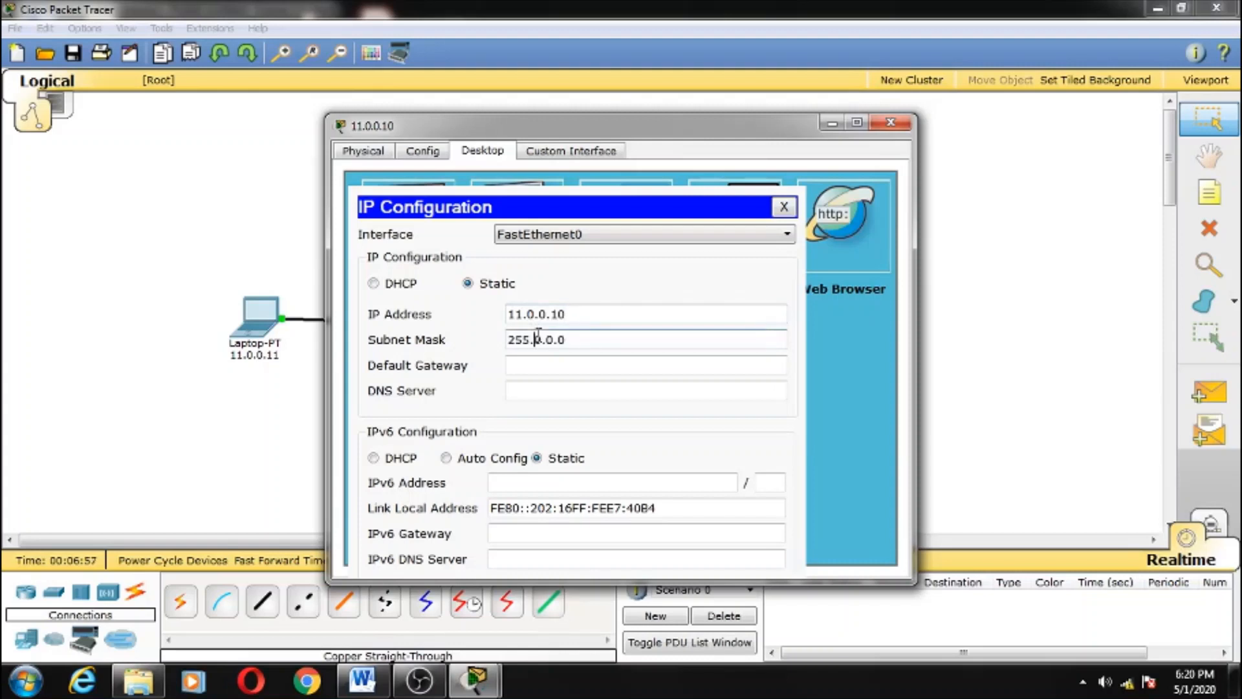
# Set the server's DNS server address to 11.0.0.10 and close its configuration window.
pyautogui.click(537, 390)
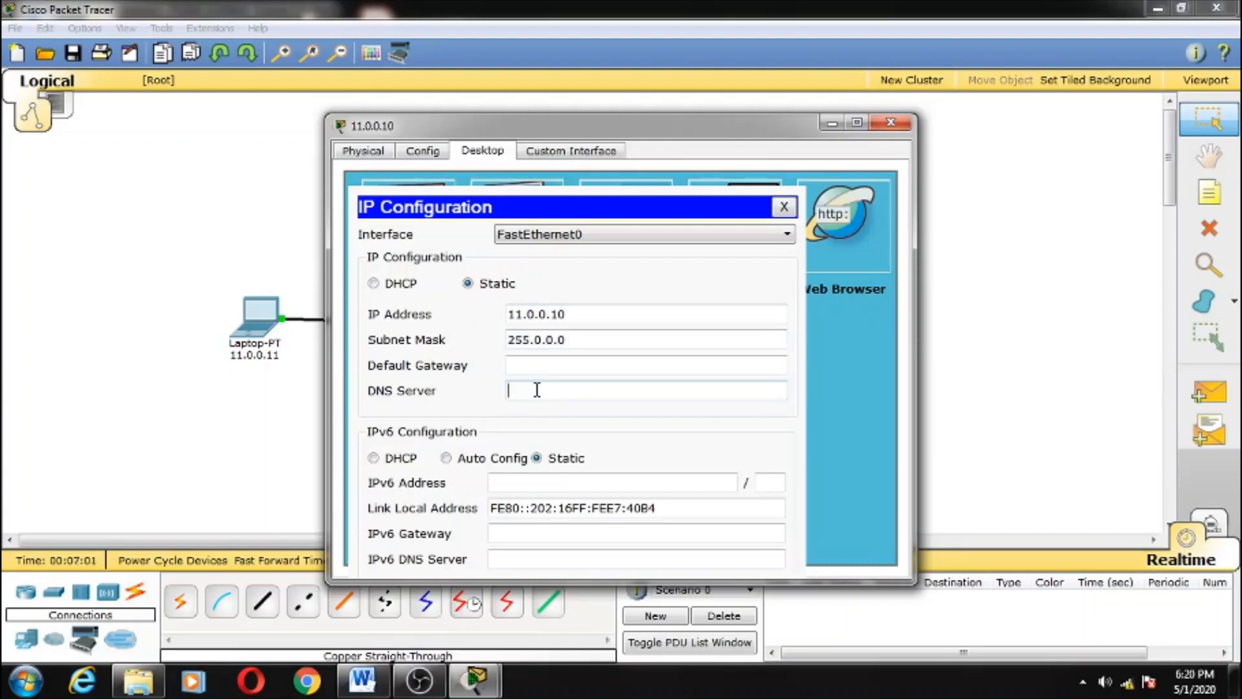
pyautogui.write('11.0.0.10')
pyautogui.click(783, 207)
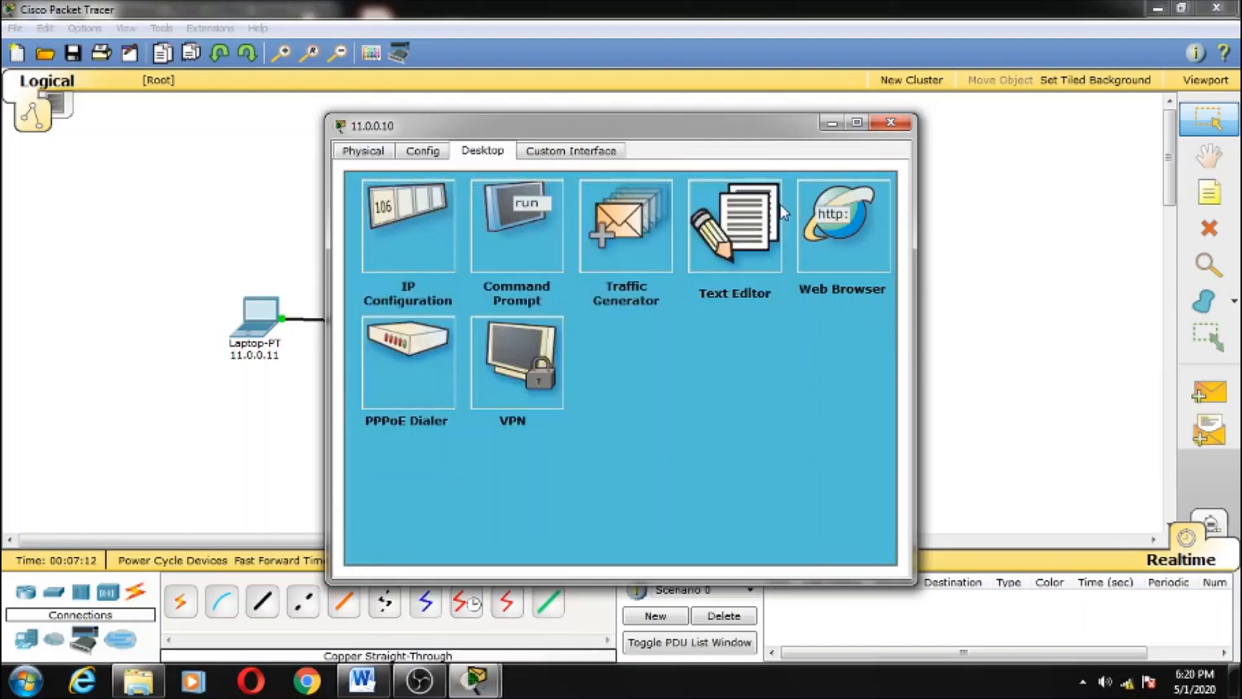
pyautogui.click(892, 123)
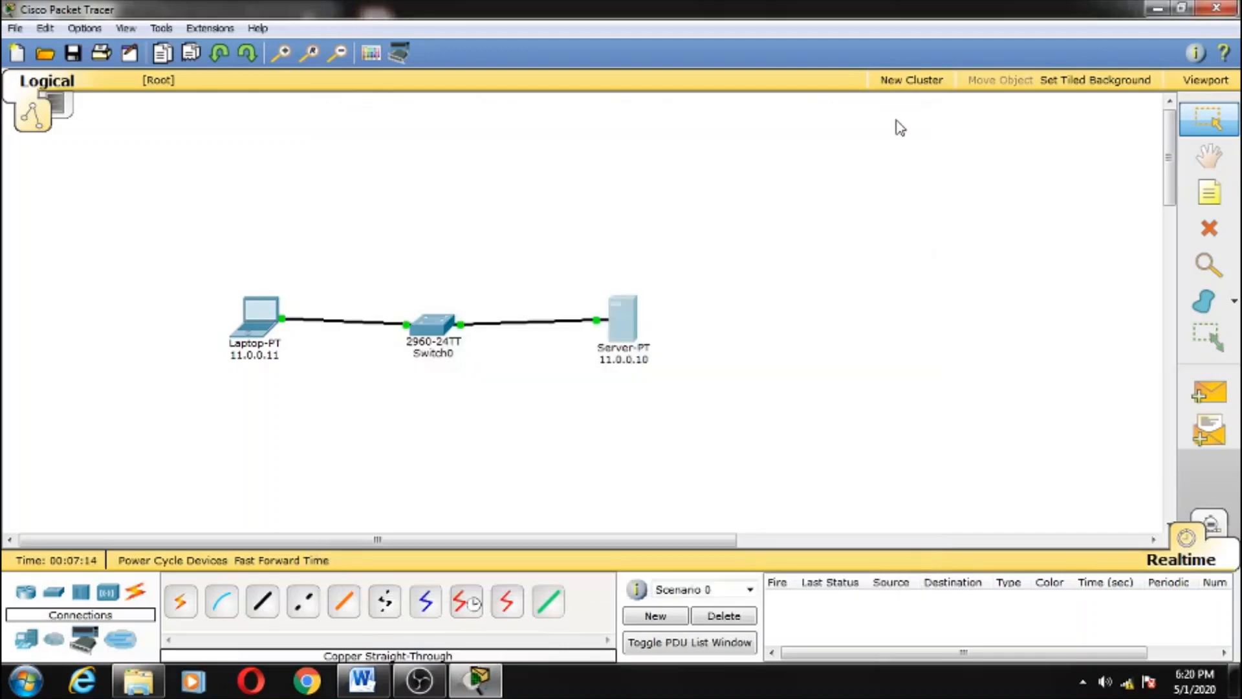
# Give the laptop the static IP address 11.0.0.11 with subnet mask 255.0.0.0.
pyautogui.click(261, 314)
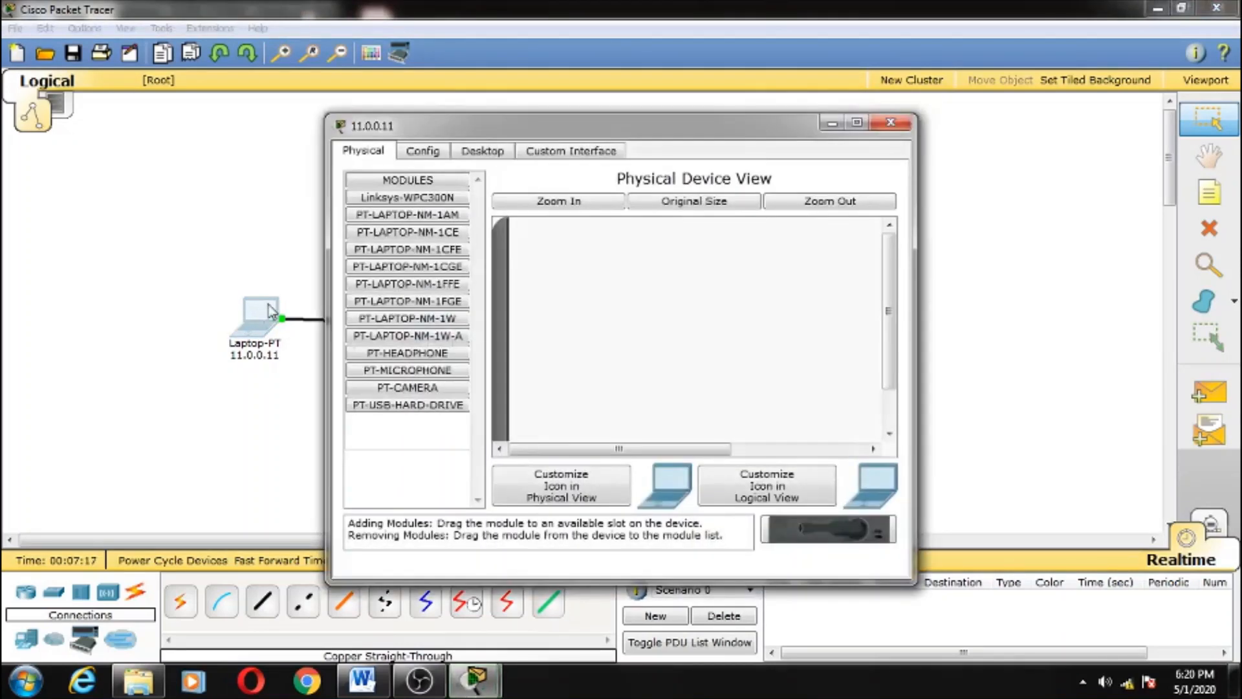
pyautogui.click(486, 154)
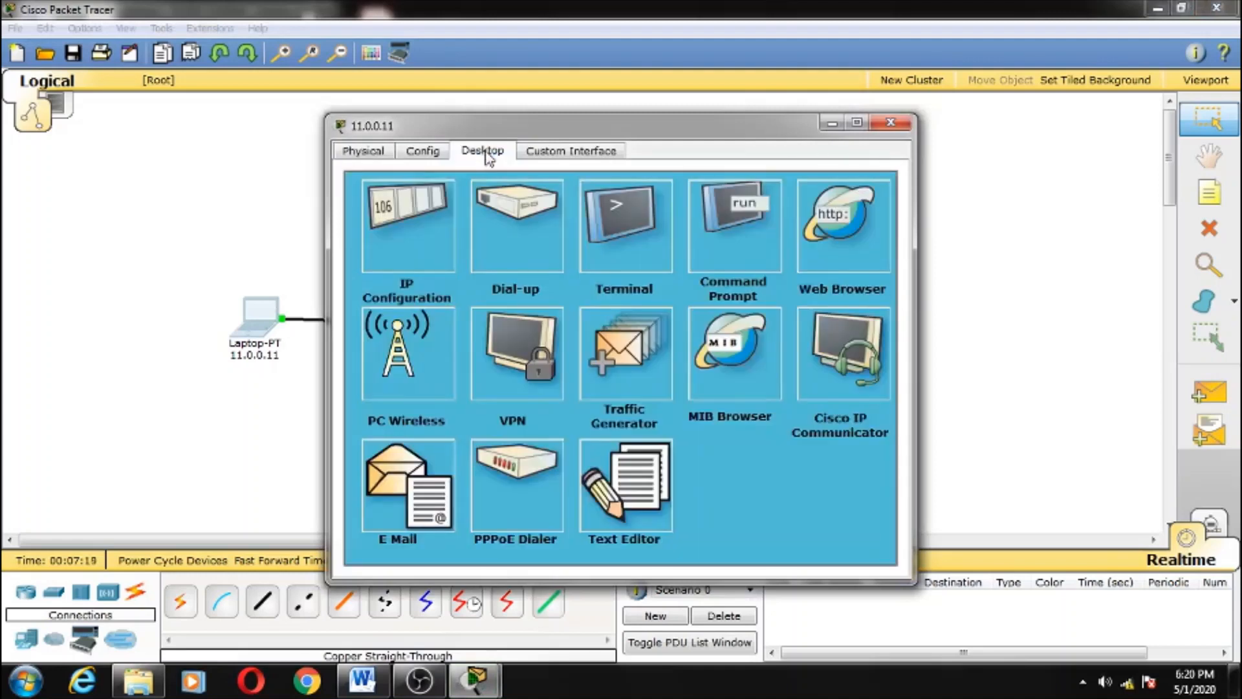
pyautogui.click(422, 231)
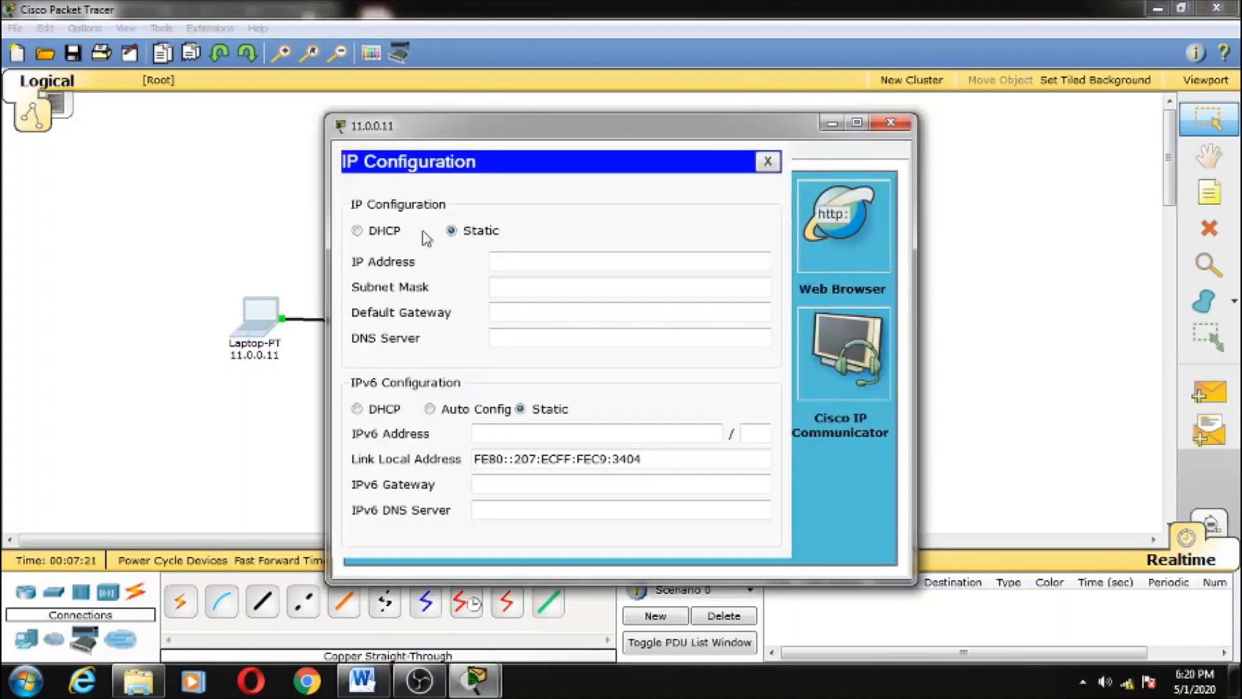
pyautogui.click(507, 258)
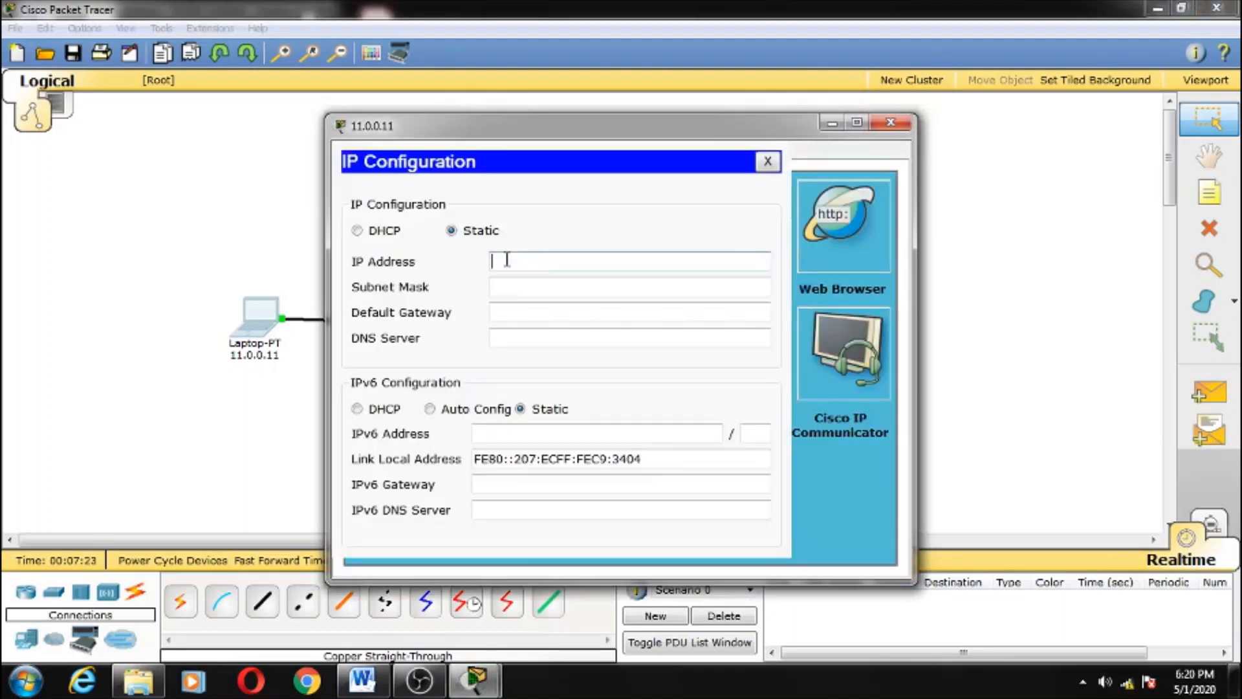
pyautogui.write('11.0.0.11')
pyautogui.click(510, 283)
# Set the laptop's DNS server address to 11.0.0.10 and close its IP configuration.
pyautogui.click(508, 335)
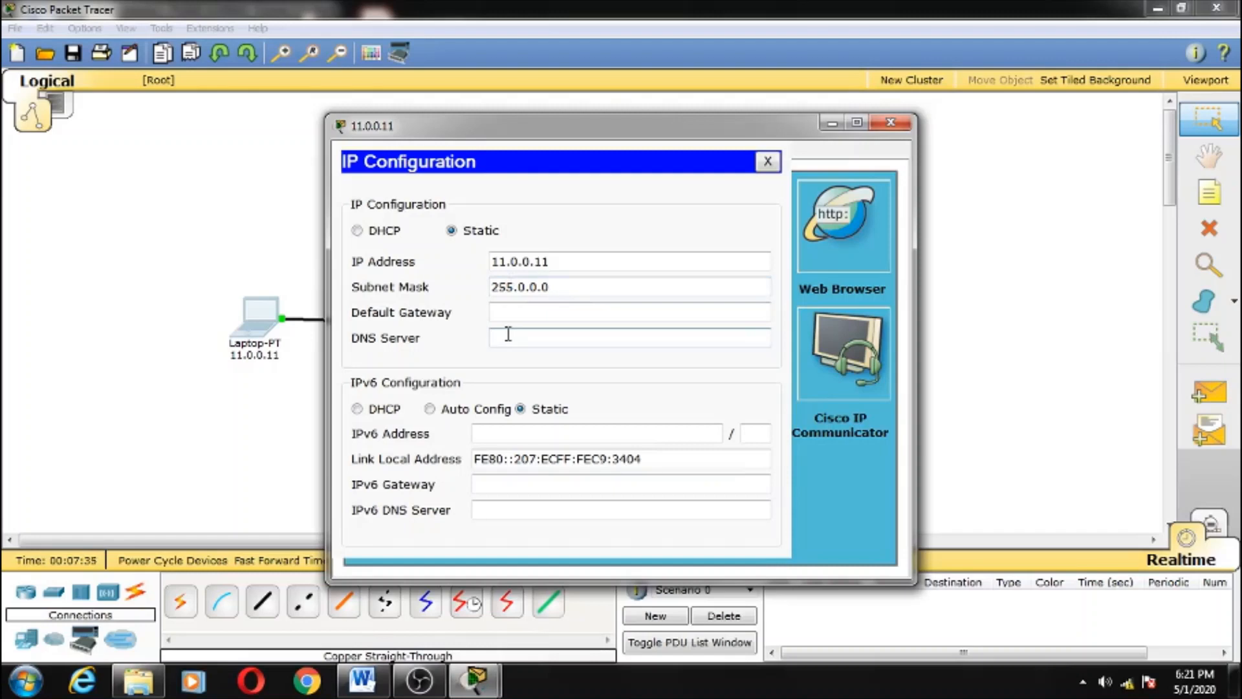
pyautogui.write('11.0.0.10')
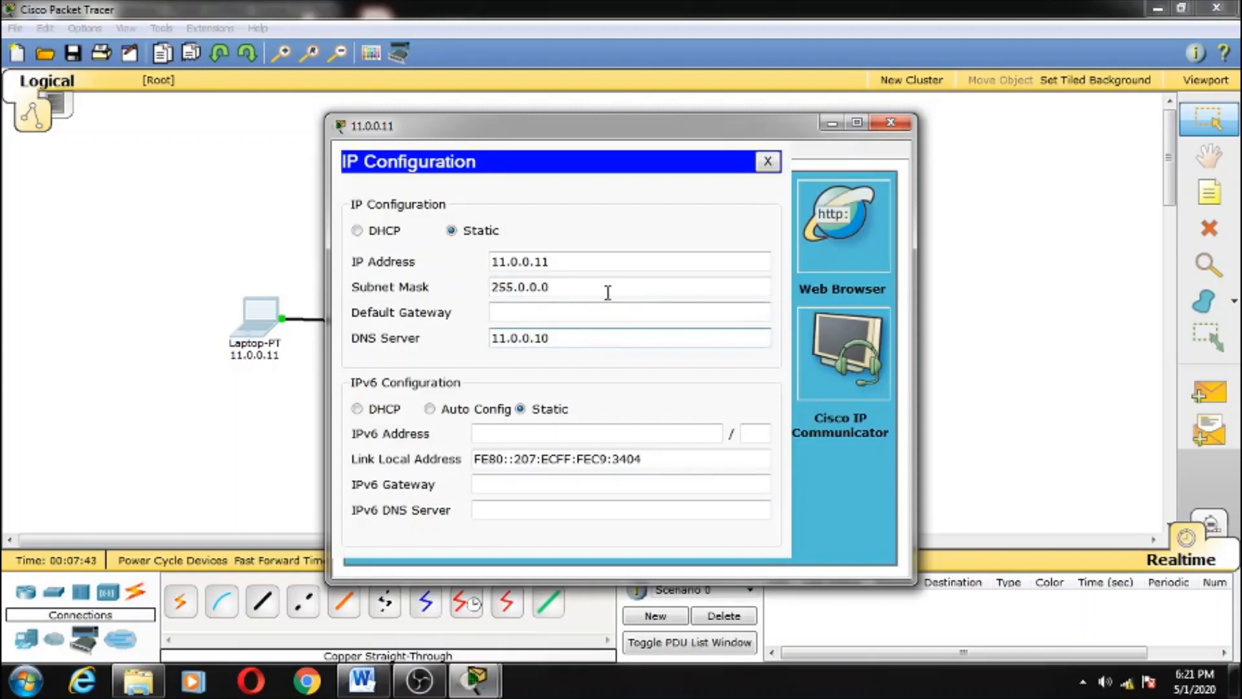
pyautogui.click(767, 162)
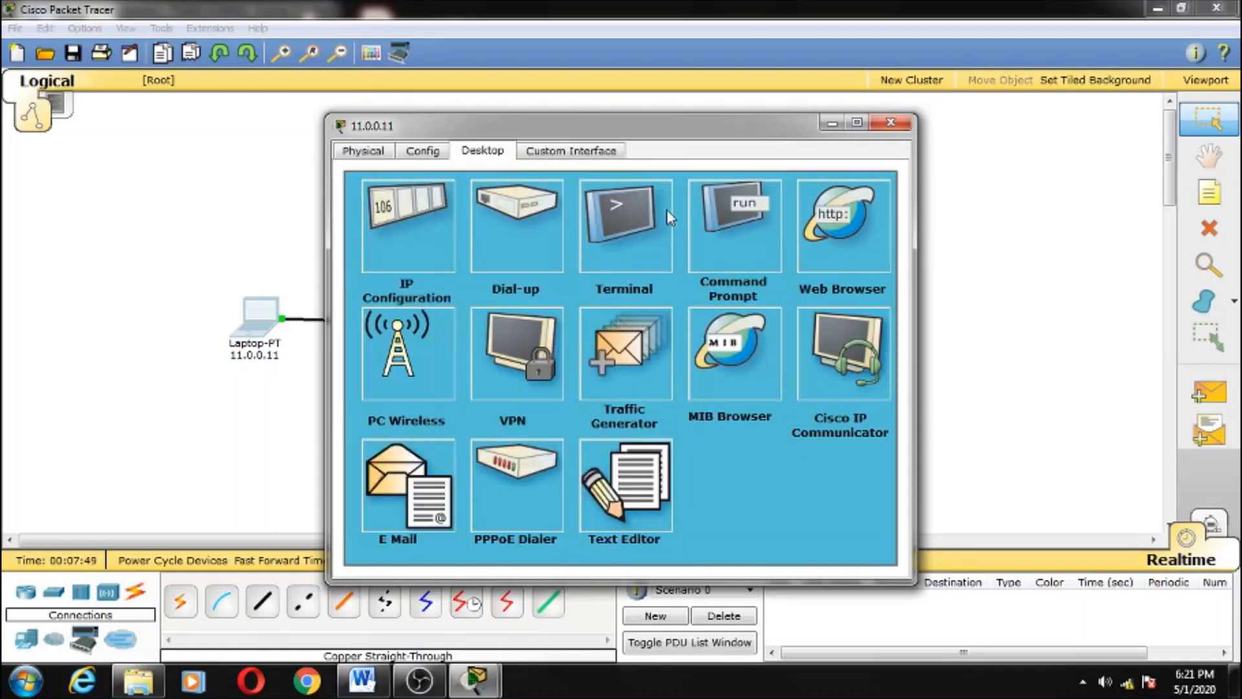
# Ping the server at 11.0.0.10 from the laptop's command prompt, and close the prompt.
pyautogui.click(732, 225)
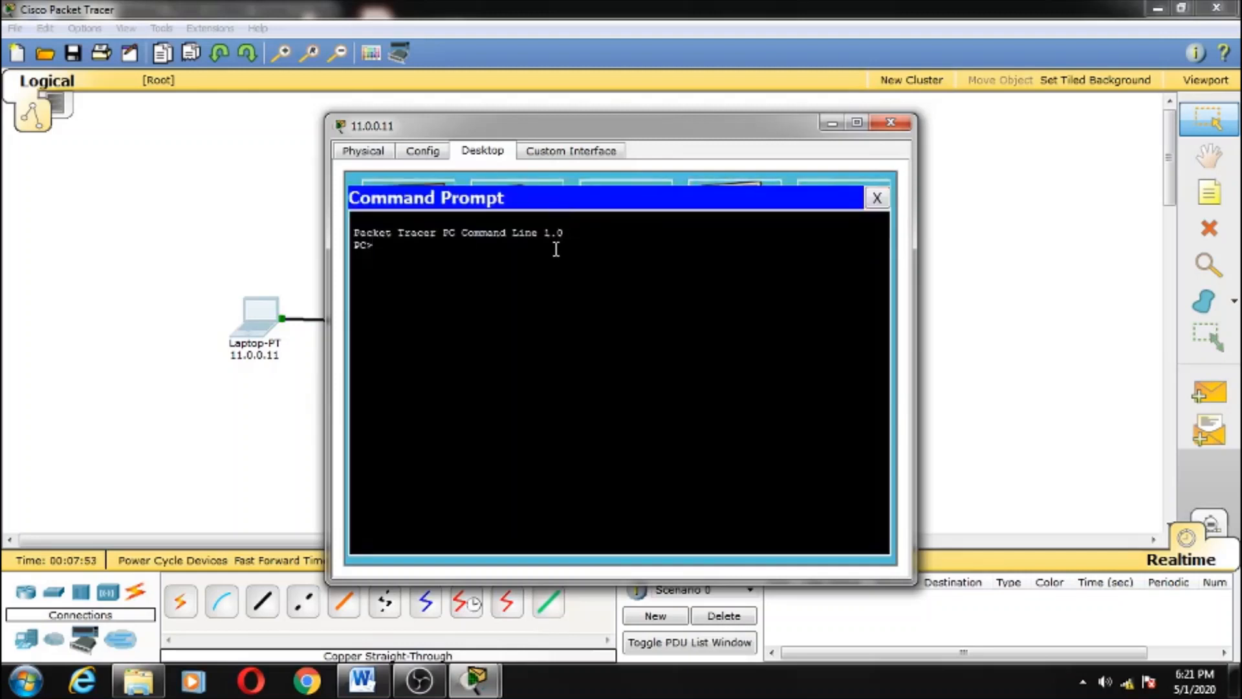
pyautogui.write('ping 11.0.0.10')
pyautogui.press('Return')
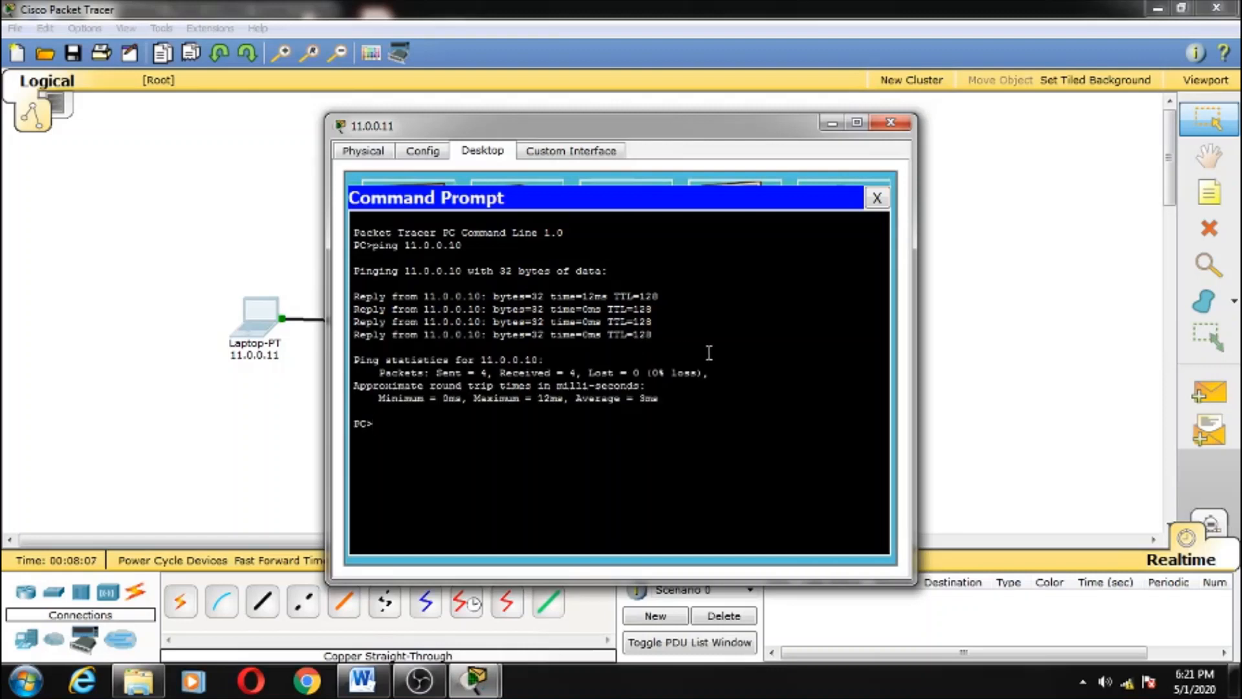
pyautogui.click(878, 198)
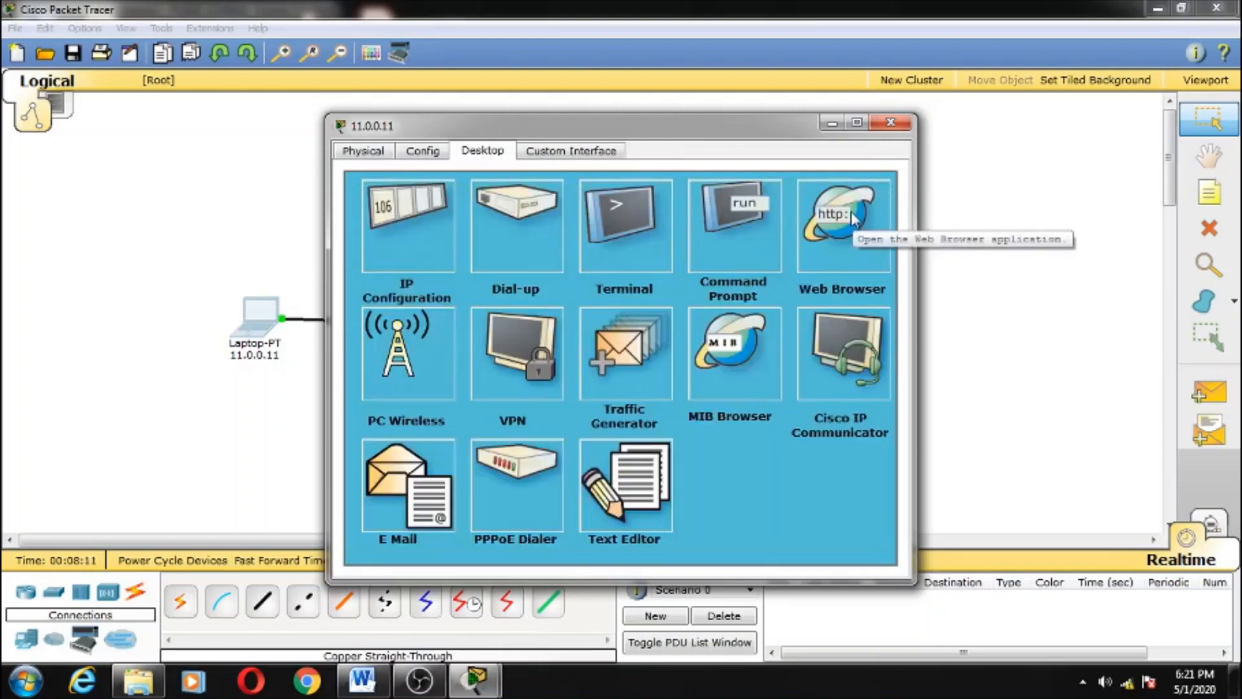
pyautogui.click(852, 217)
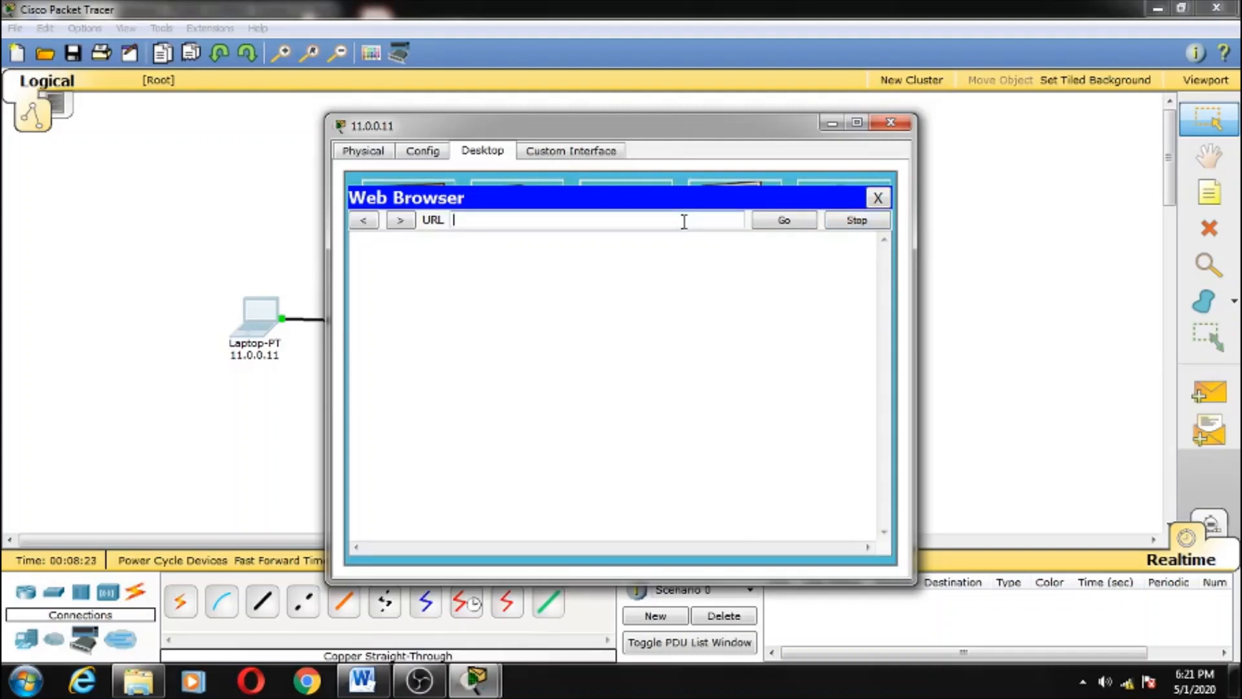
pyautogui.write('www.mywebsite.com')
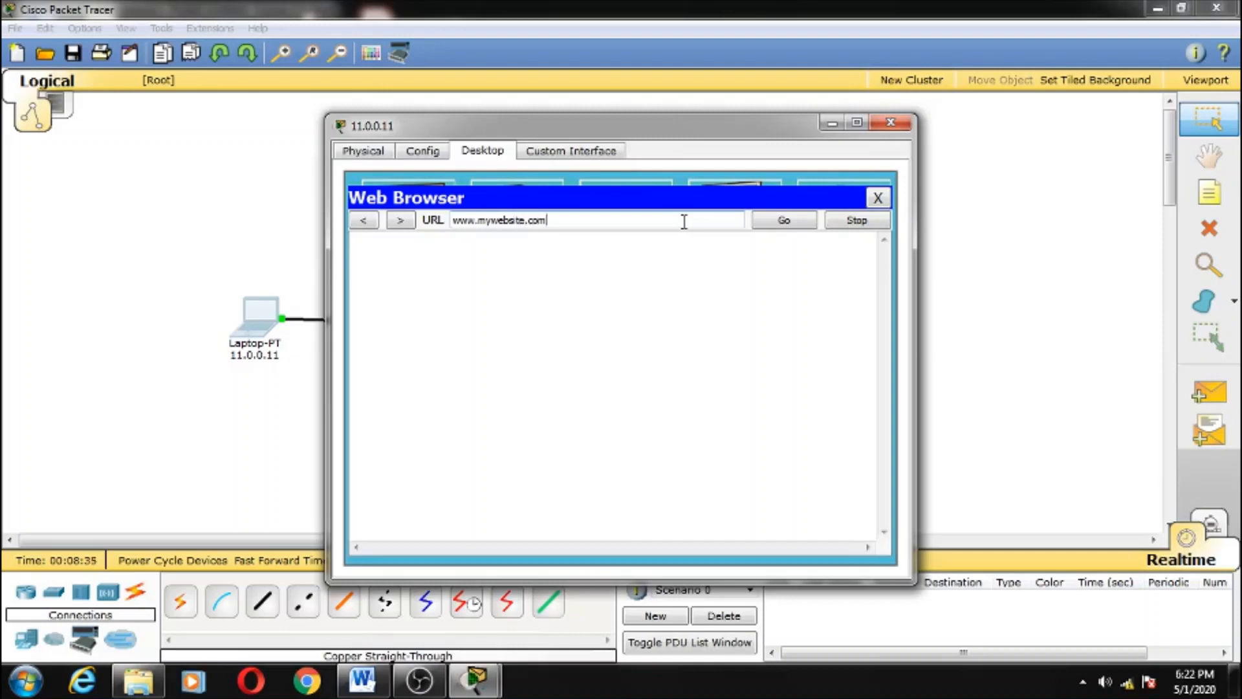
pyautogui.click(785, 224)
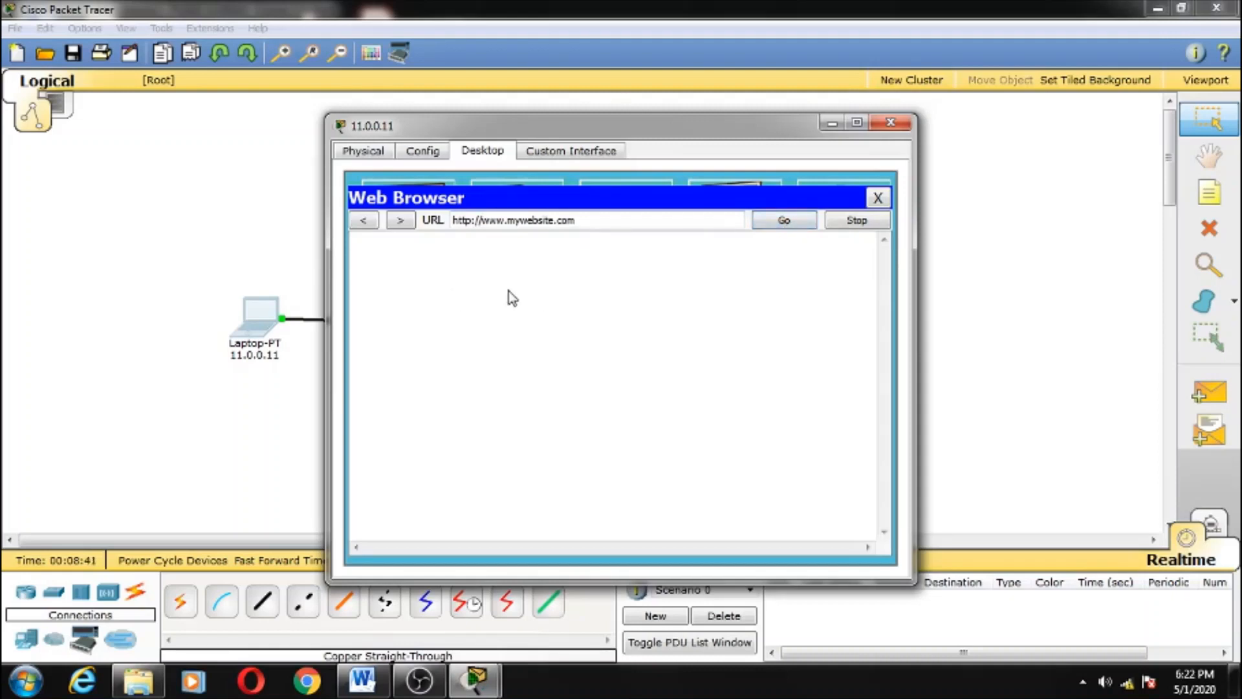
pyautogui.click(878, 196)
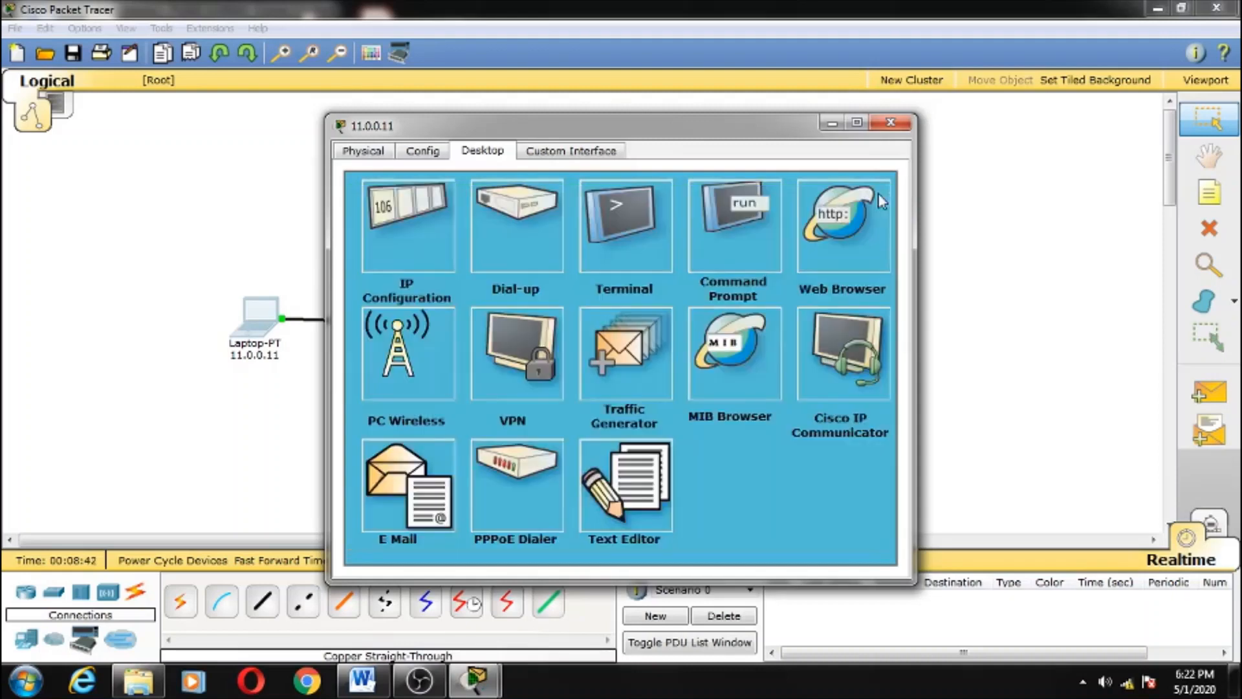
pyautogui.click(891, 124)
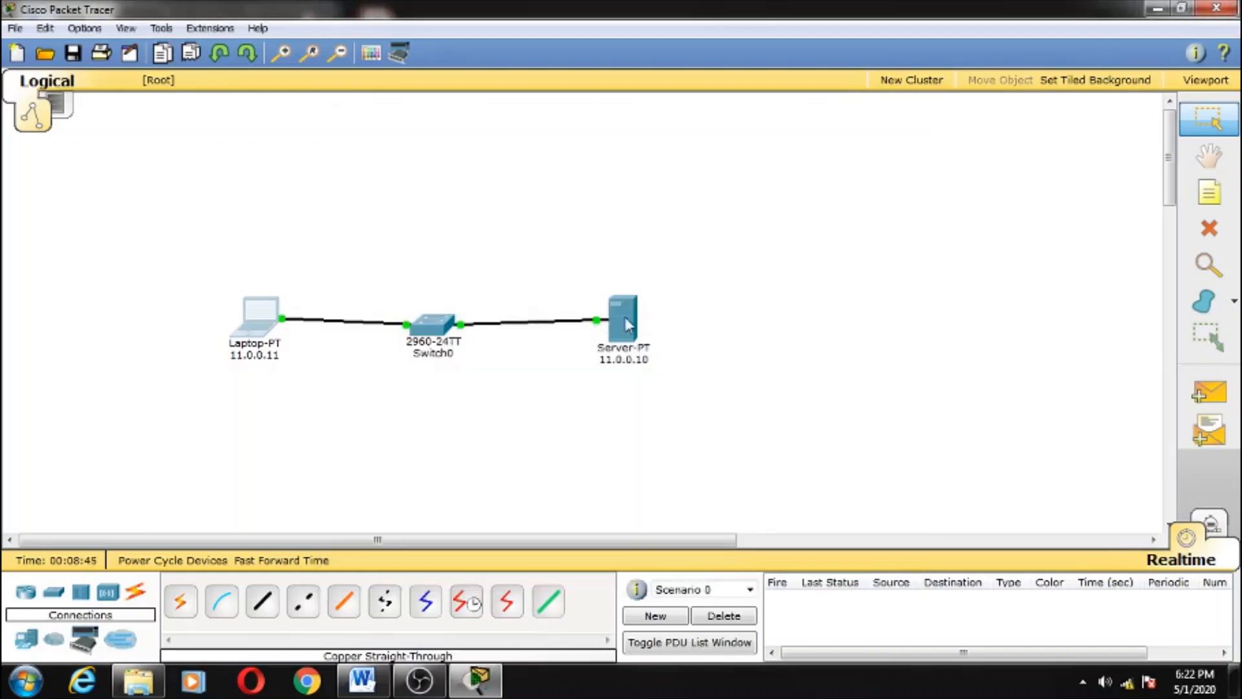
pyautogui.moveTo(625, 317)
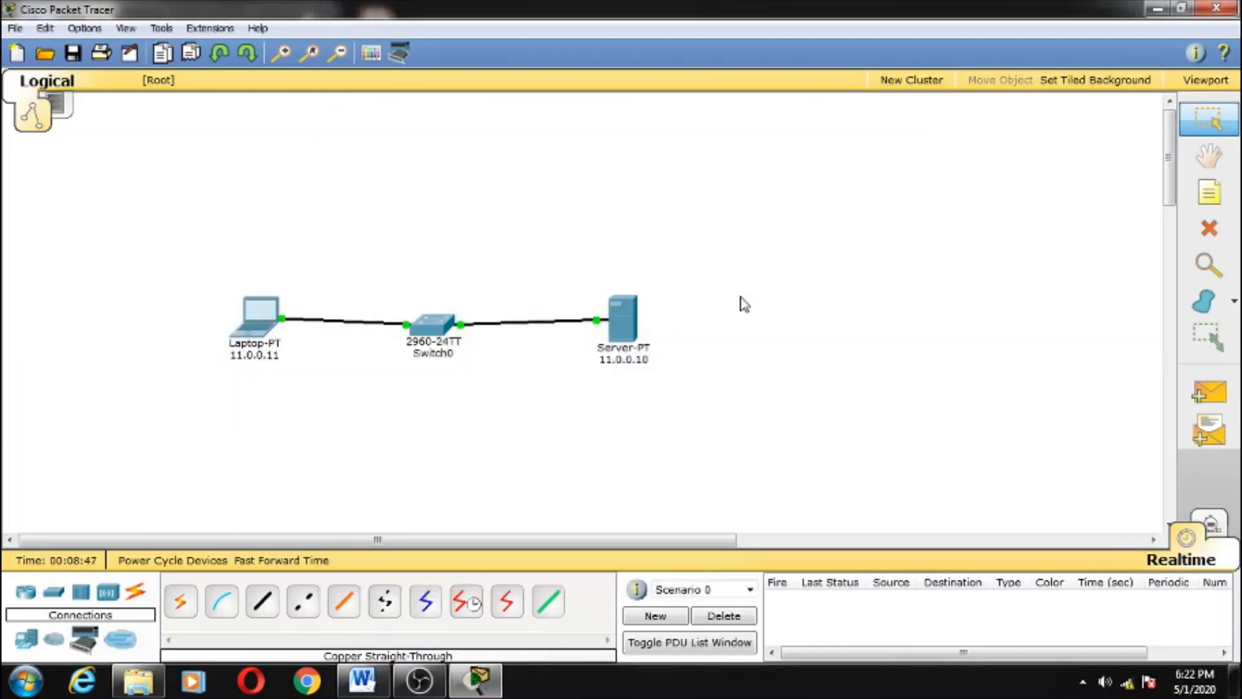
pyautogui.click(619, 324)
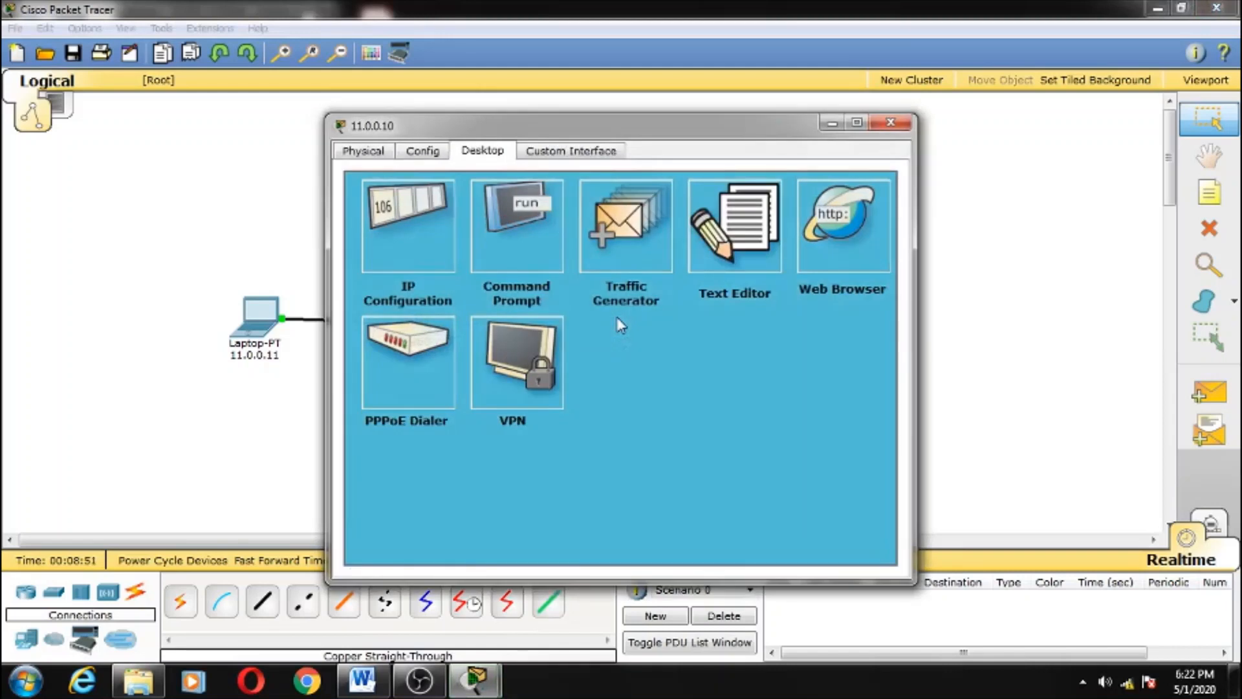
pyautogui.click(421, 151)
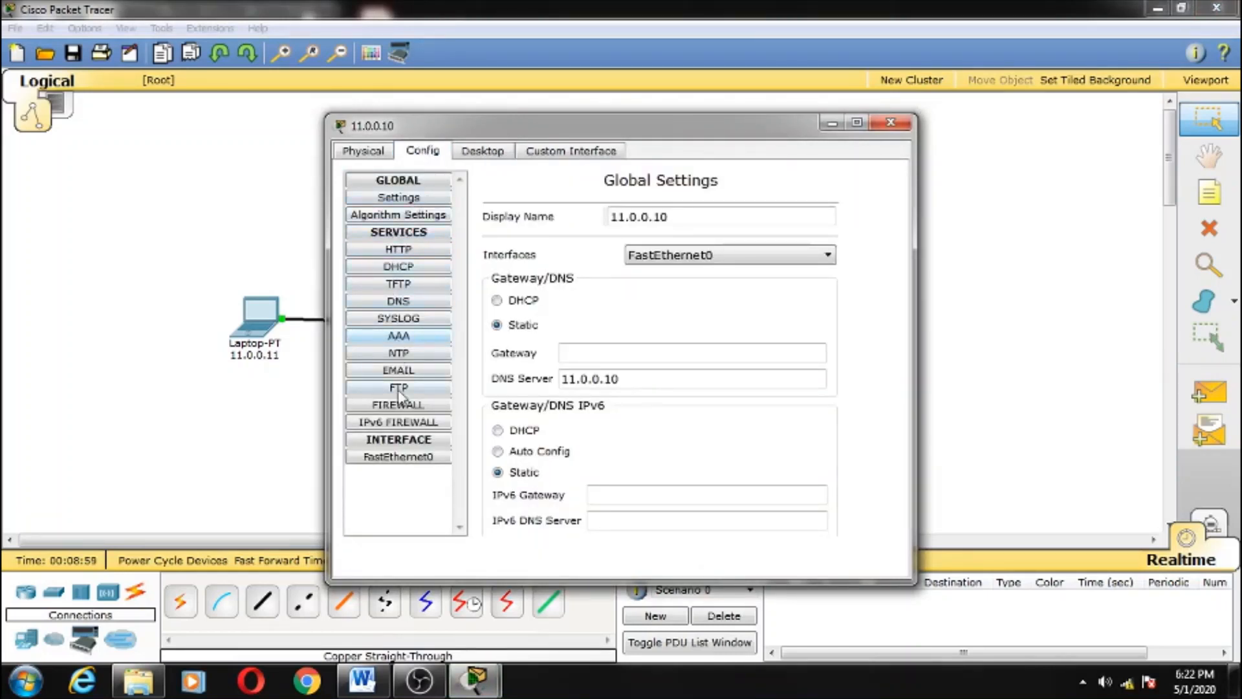
pyautogui.click(399, 303)
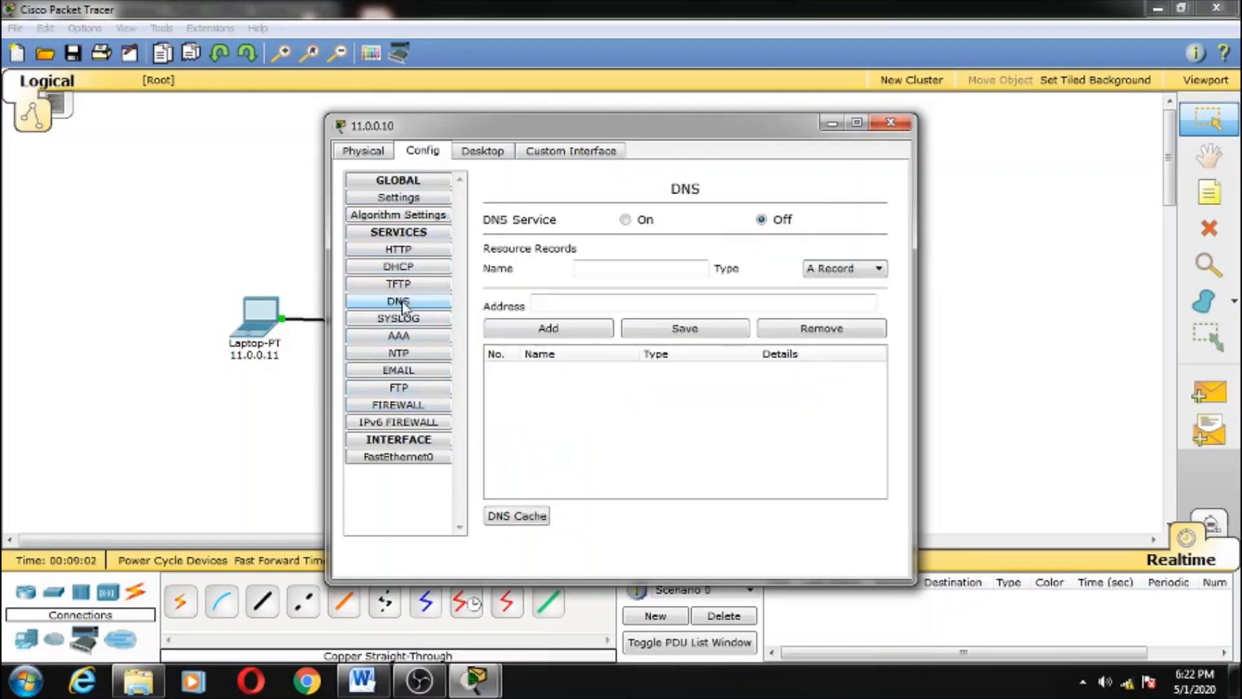
pyautogui.click(586, 266)
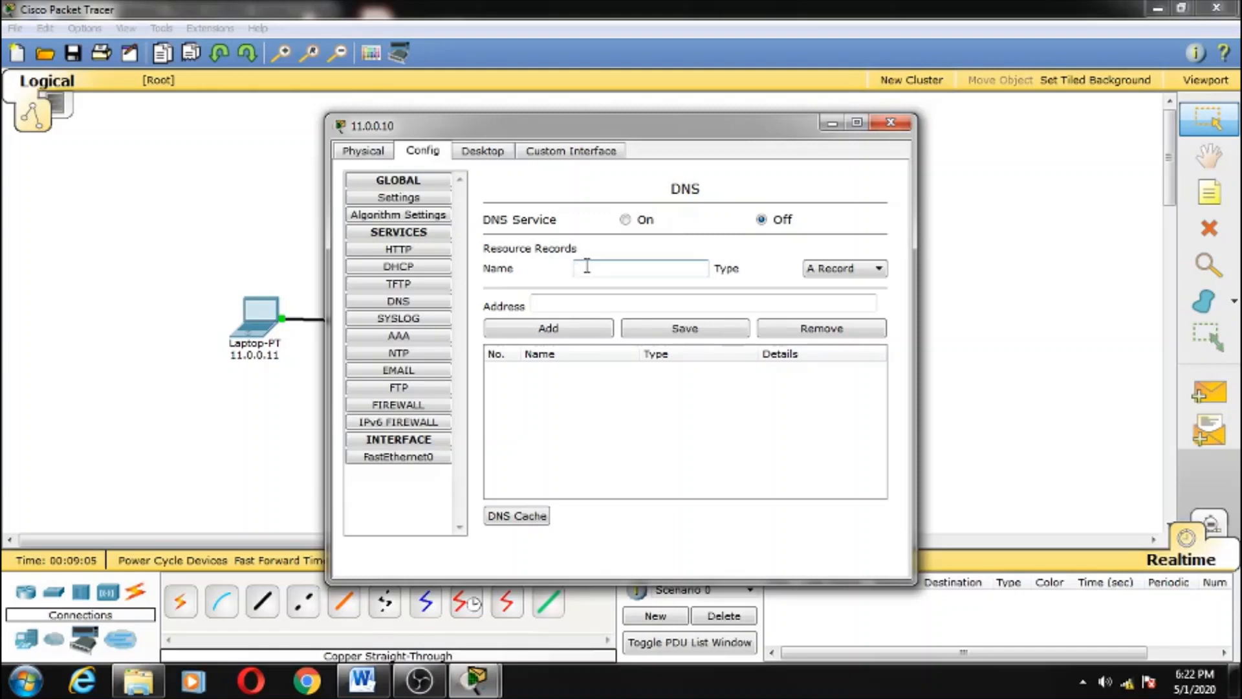
pyautogui.write('www.mywebsite.com')
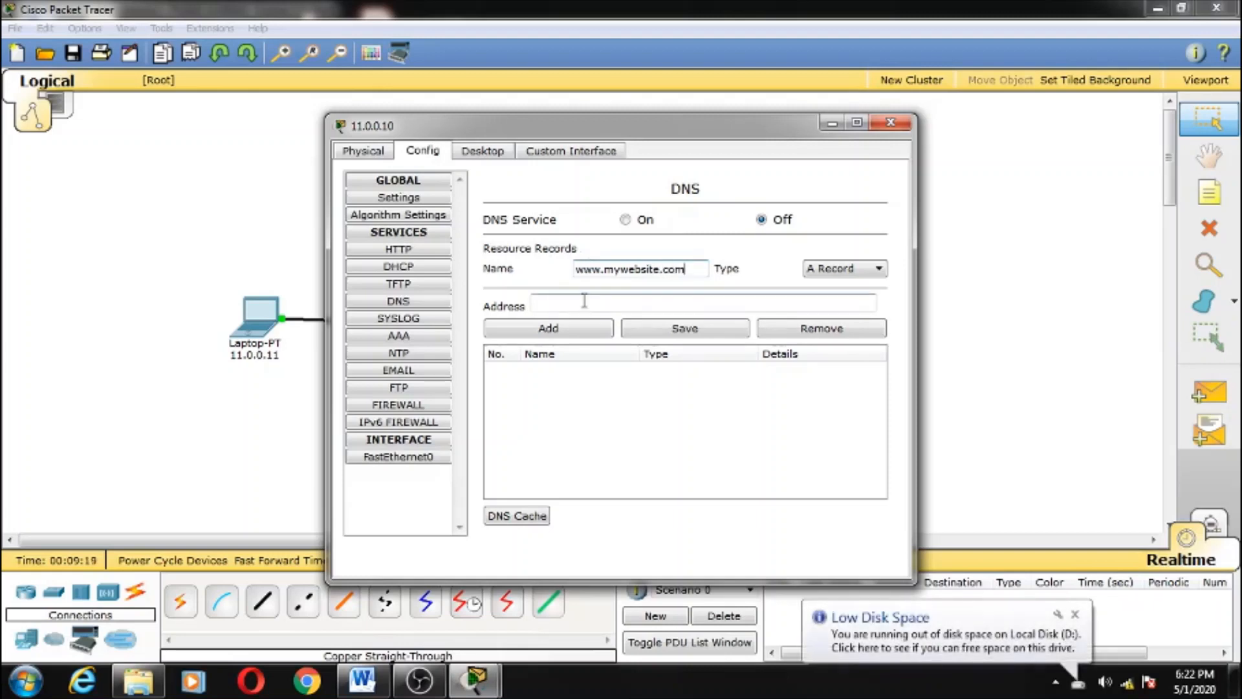
pyautogui.click(585, 300)
pyautogui.write('11.0.0.')
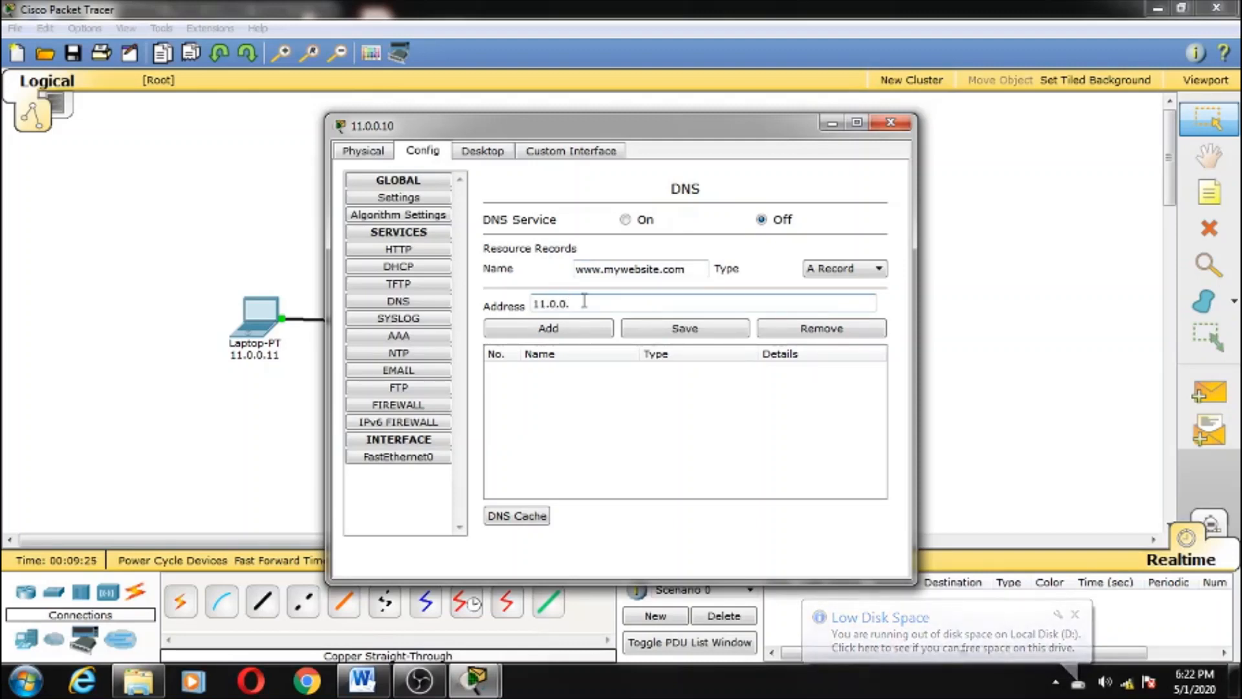
pyautogui.write('10')
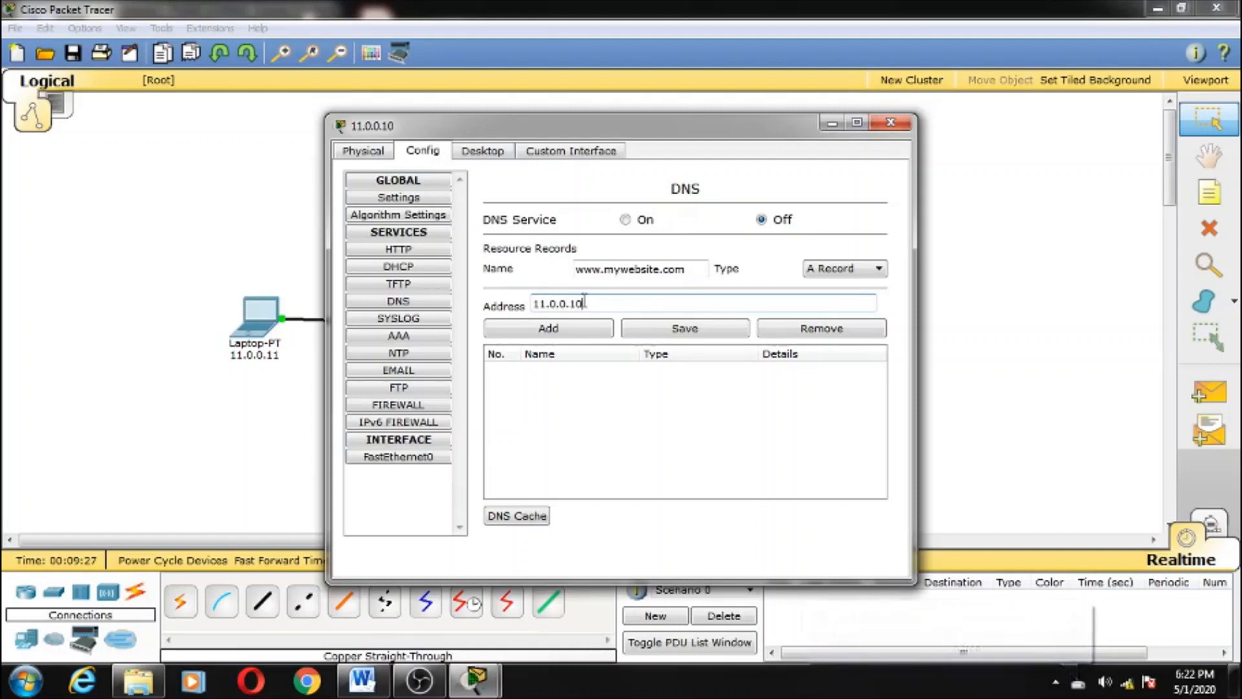
pyautogui.click(569, 334)
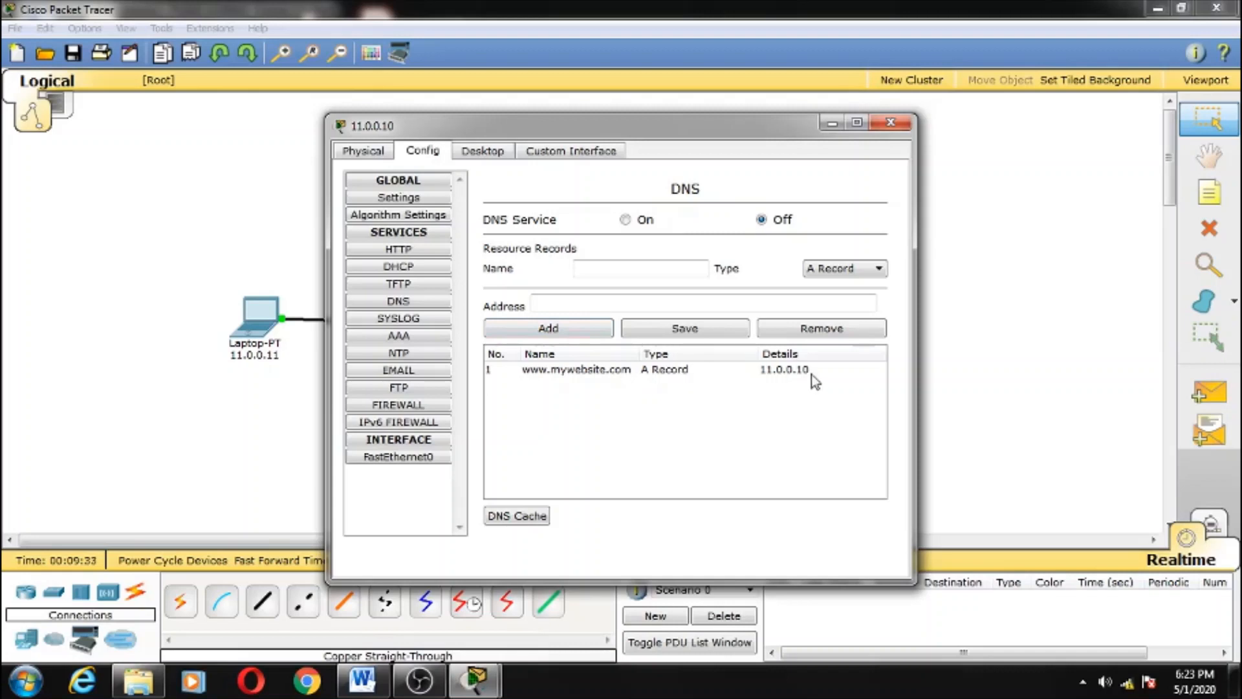
pyautogui.click(627, 221)
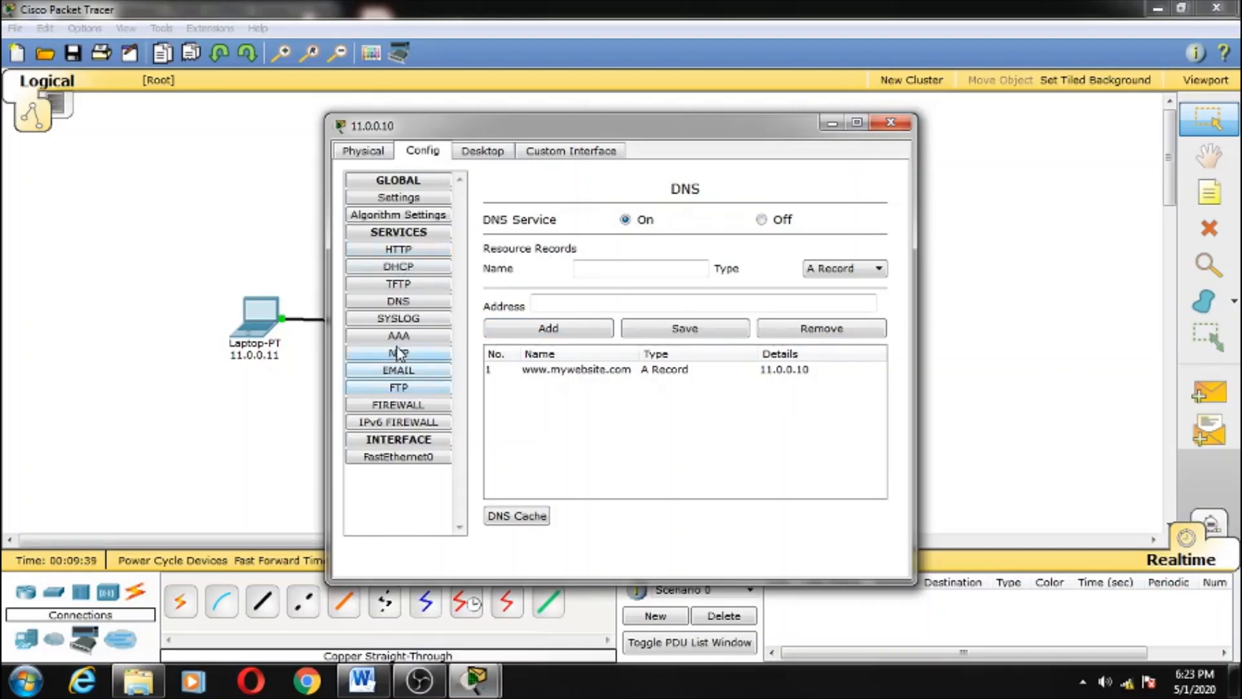
# Delete the default content between the html tags of index.html in the server's HTTP service.
pyautogui.click(400, 251)
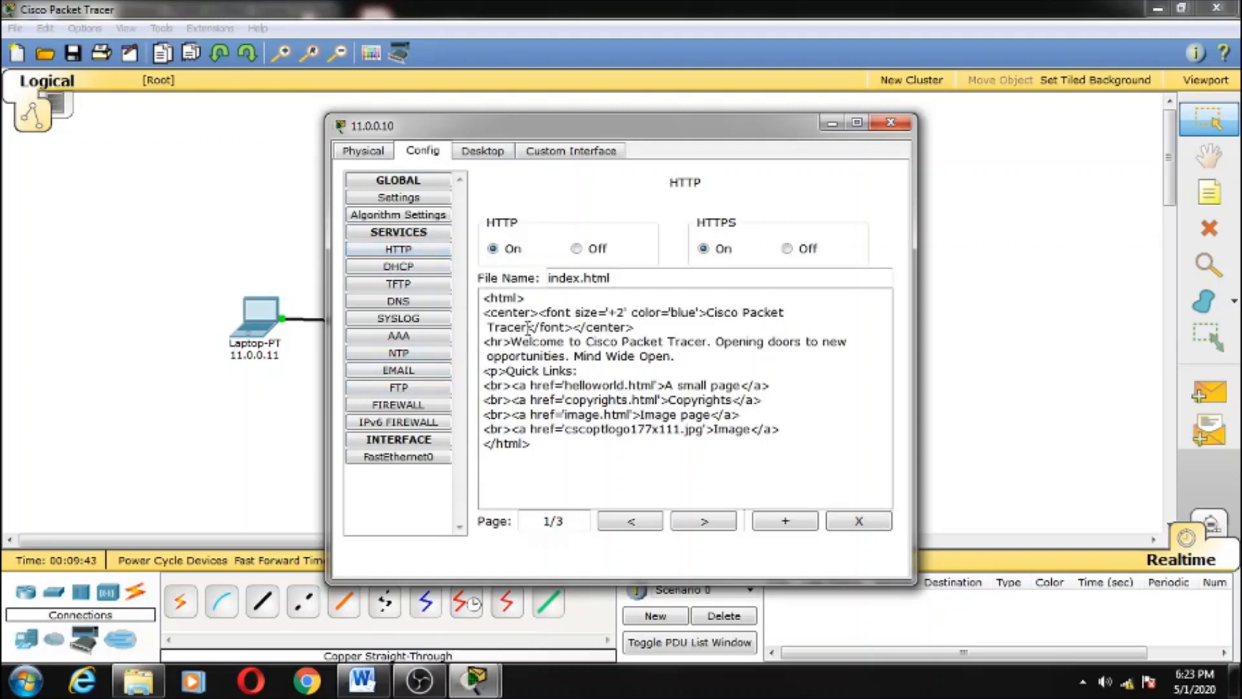
pyautogui.moveTo(485, 314); pyautogui.dragTo(801, 431)
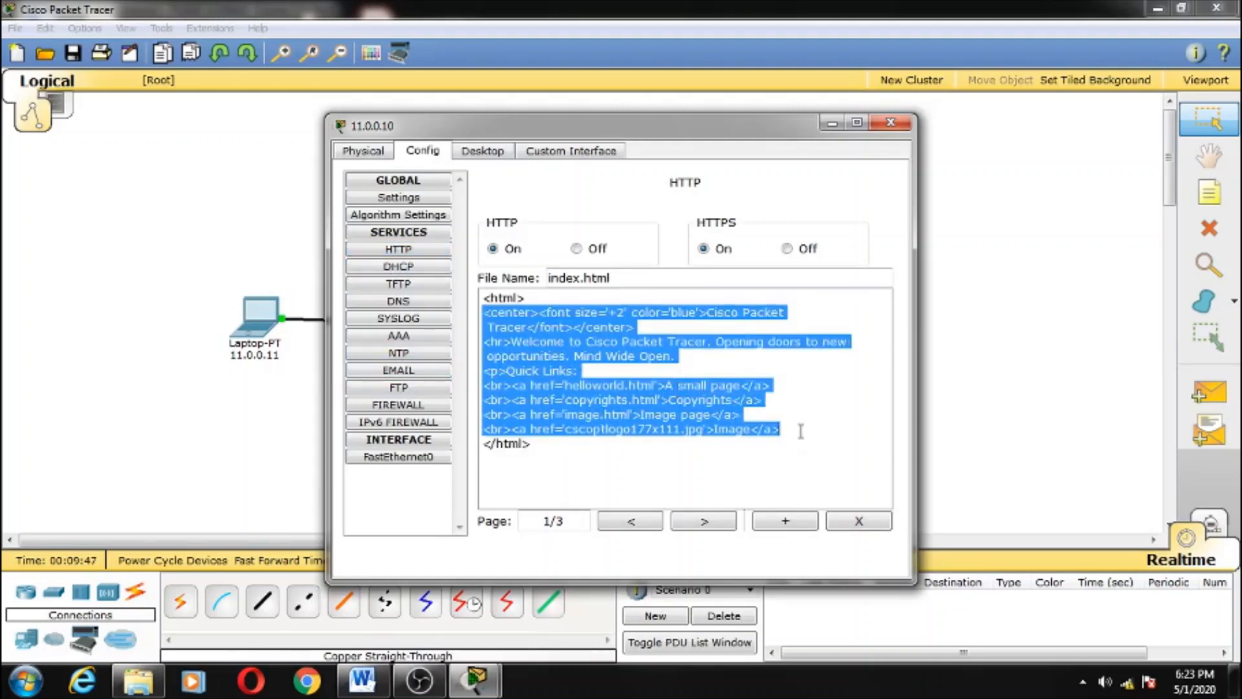
pyautogui.press('Delete')
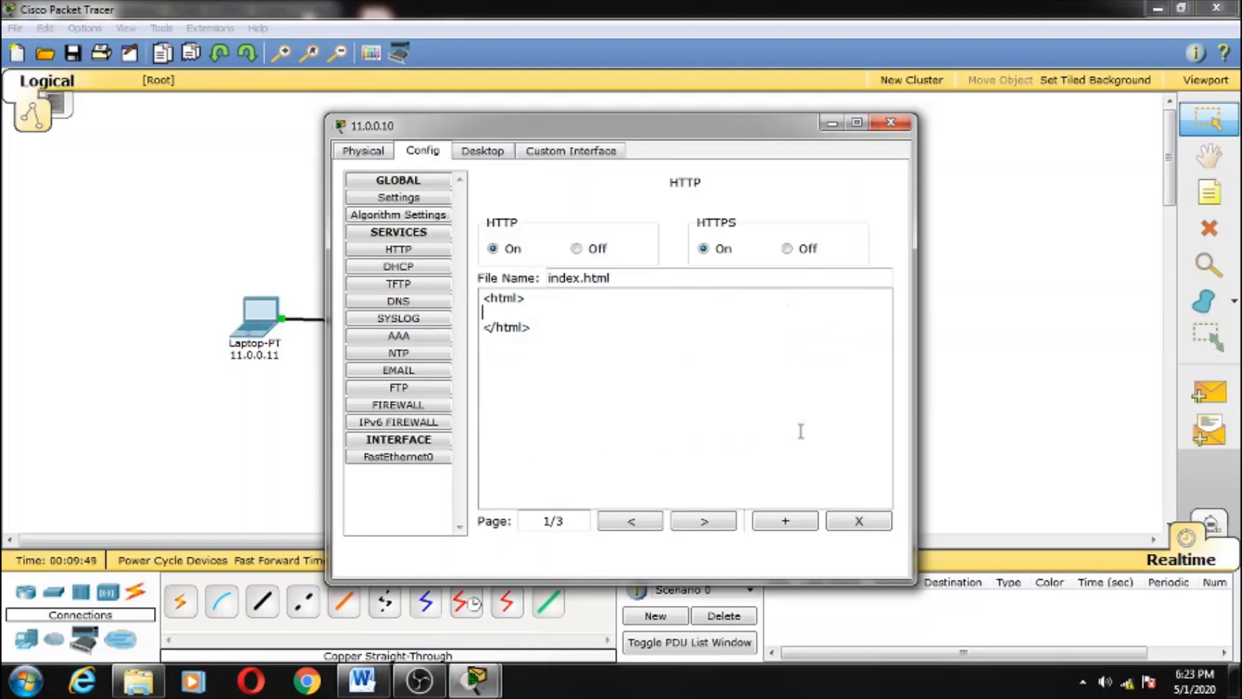
pyautogui.write('Welcomw')
pyautogui.press('BackSpace')
pyautogui.write('e to My')
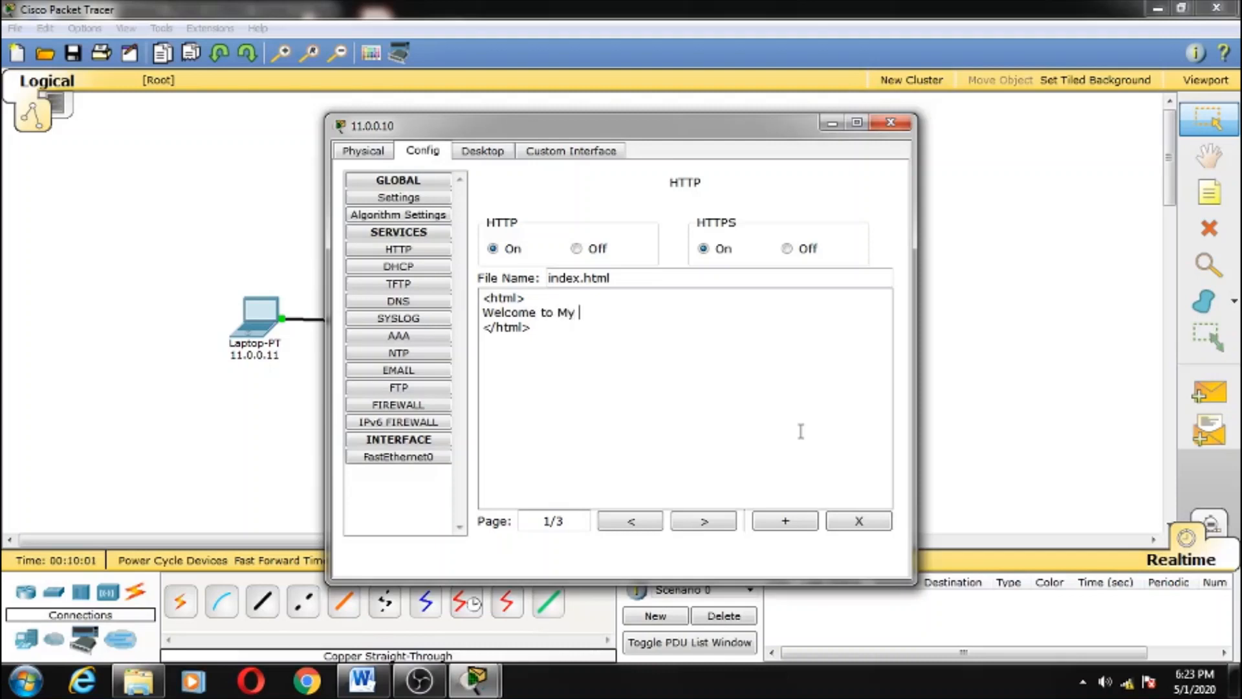
pyautogui.write(' Websi')
pyautogui.write('te ')
pyautogui.write('www')
pyautogui.write('.')
pyautogui.write('m')
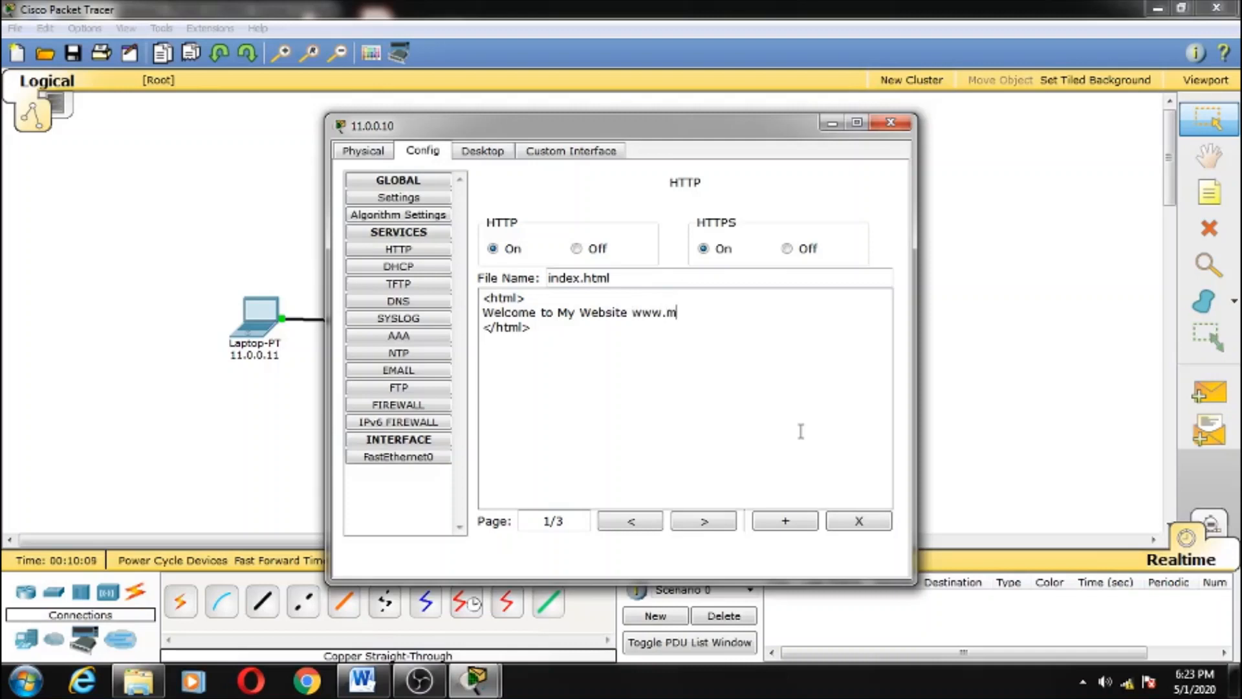
pyautogui.write('ywebsite.com')
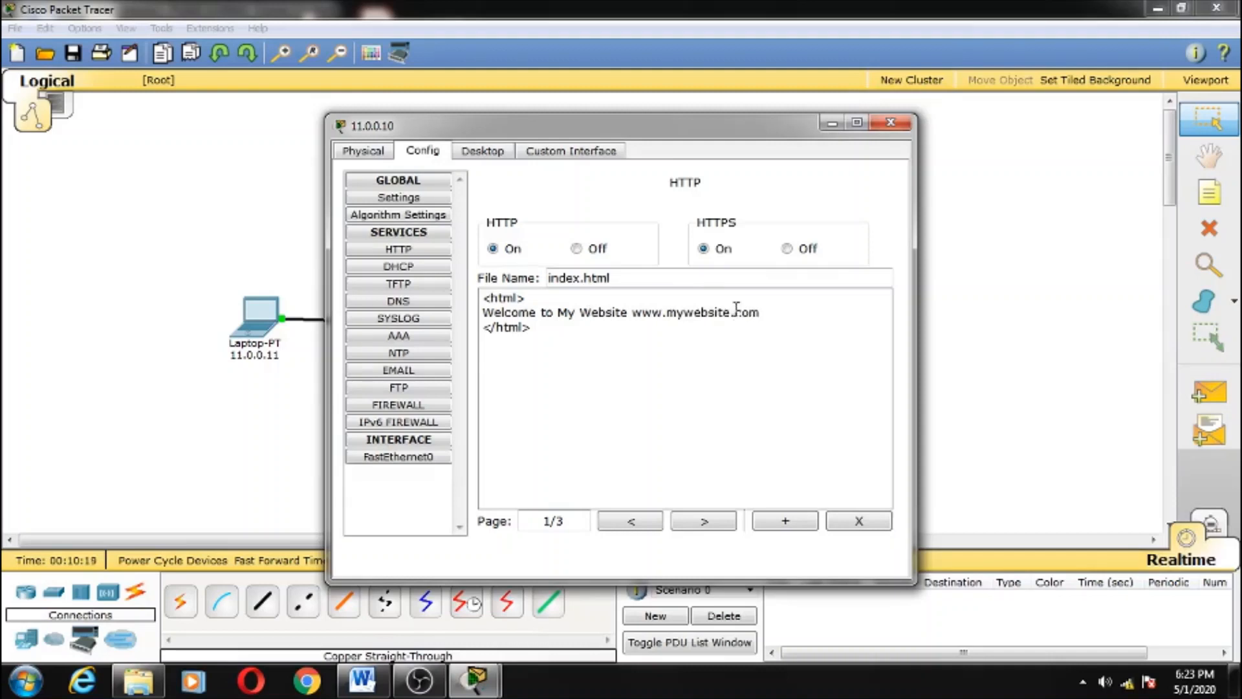
pyautogui.click(891, 123)
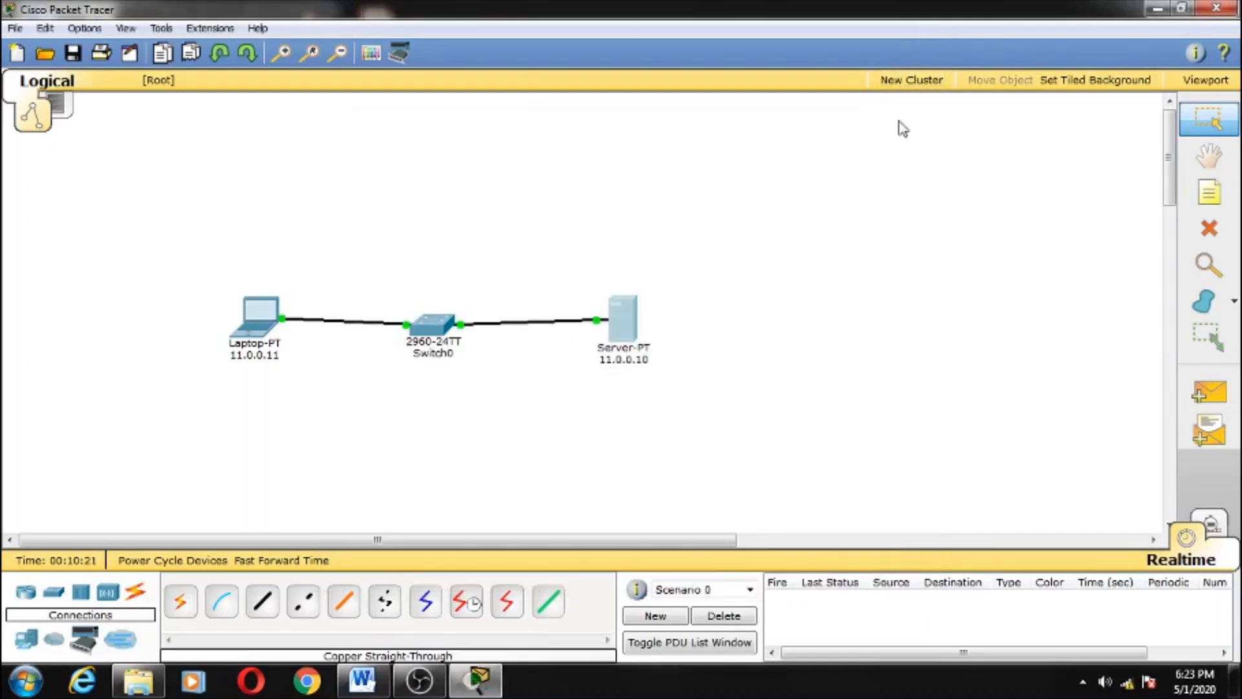
pyautogui.click(265, 317)
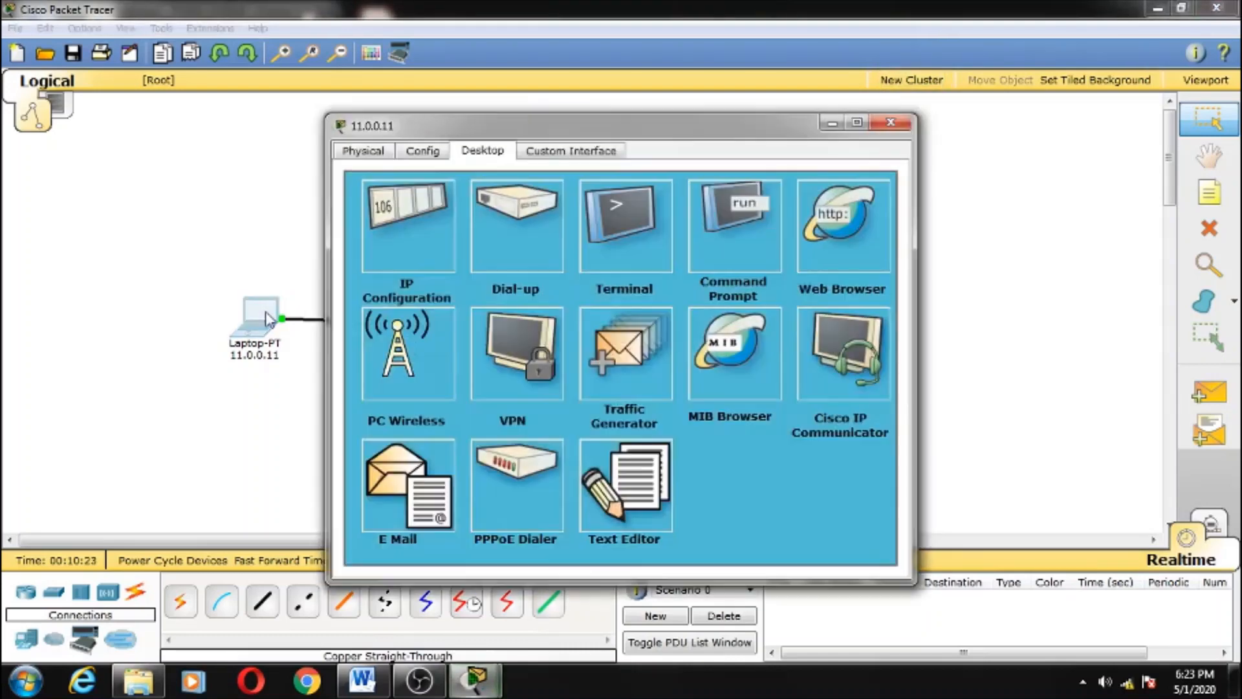
pyautogui.click(839, 221)
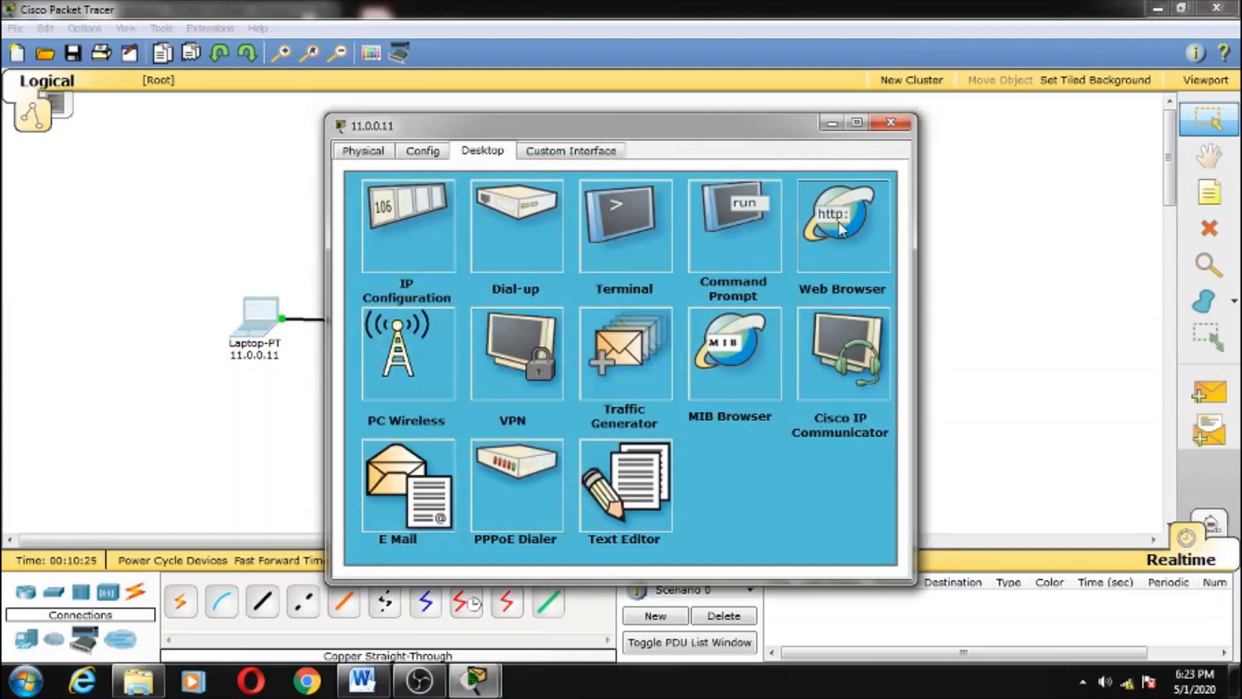
pyautogui.click(586, 222)
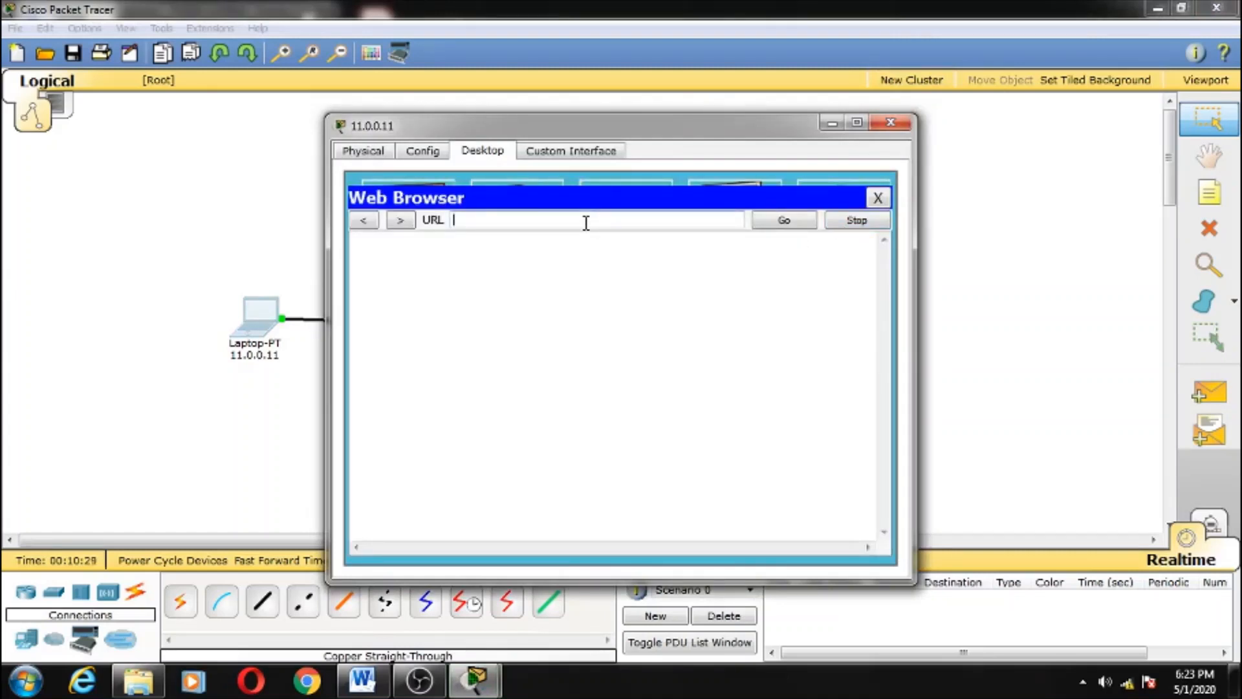
pyautogui.write('www.mywebsite.com')
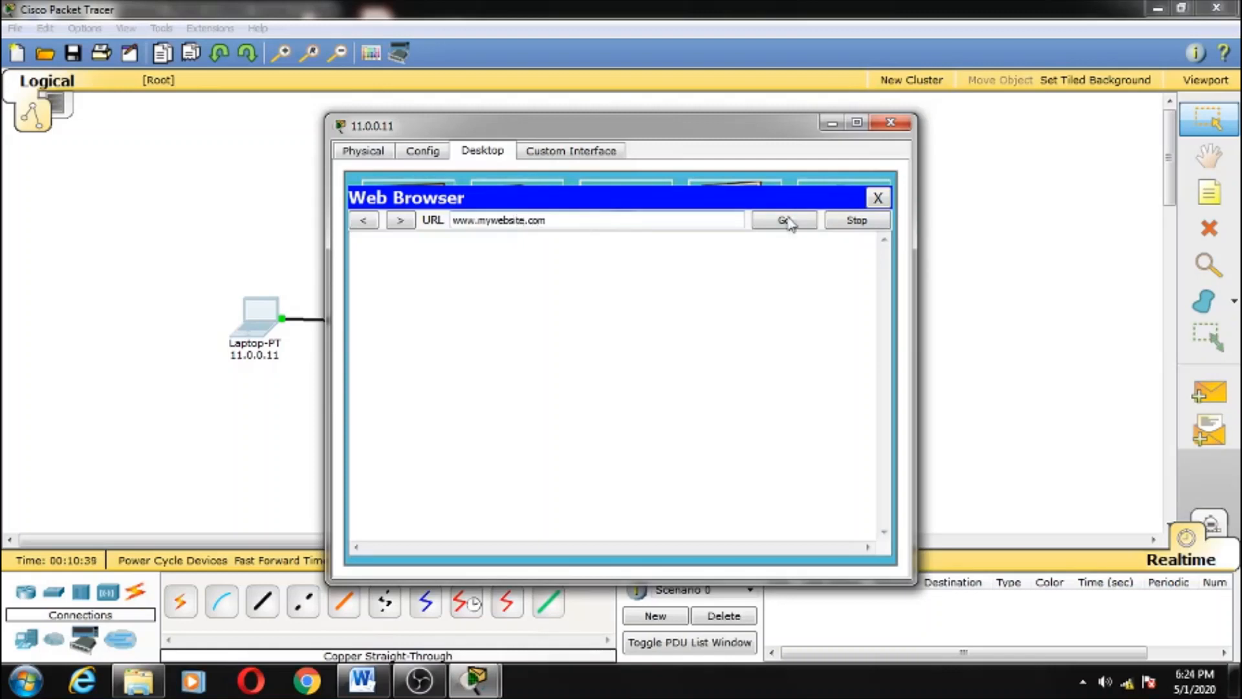
pyautogui.click(784, 221)
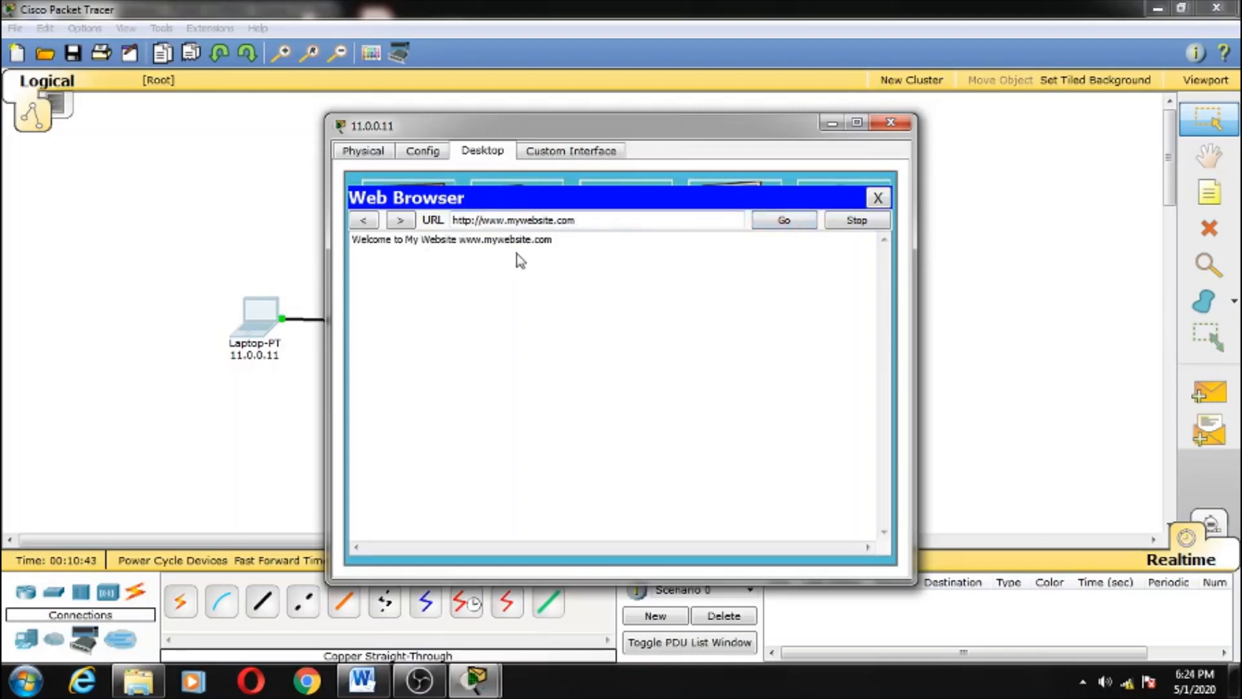
pyautogui.click(861, 223)
pyautogui.click(878, 197)
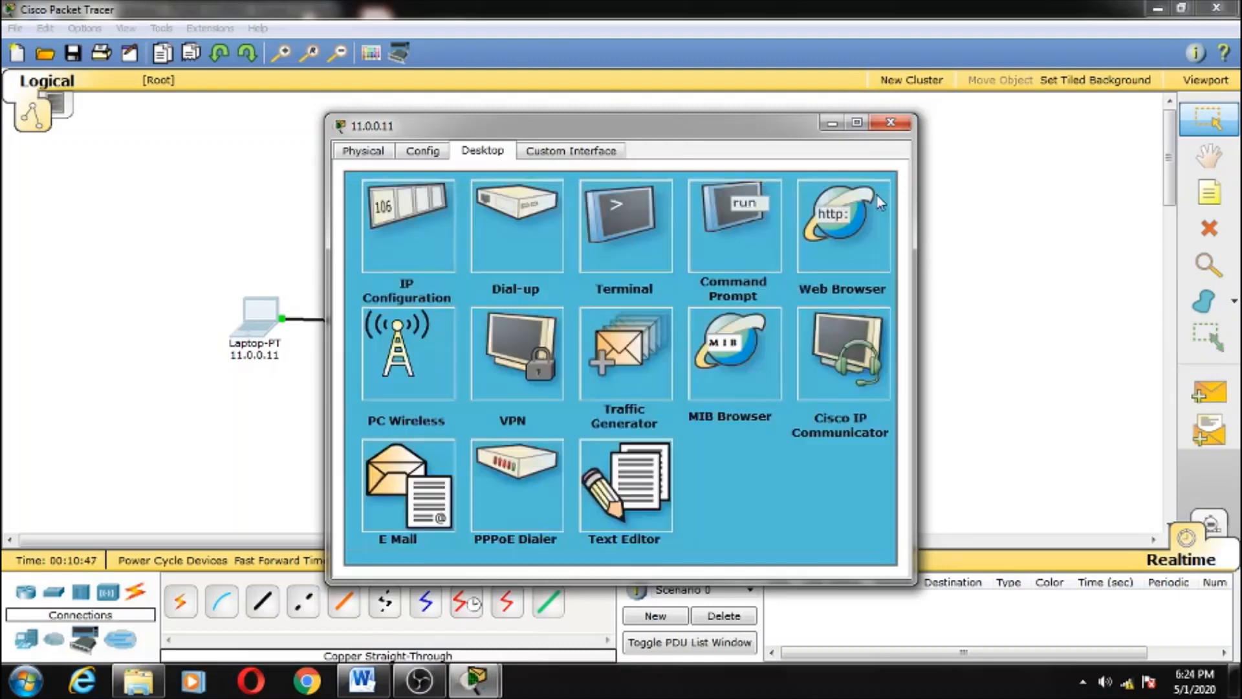
# Load the site by the server's IP address 11.0.0.10 in the laptop's web browser, and close the laptop's window.
pyautogui.click(845, 210)
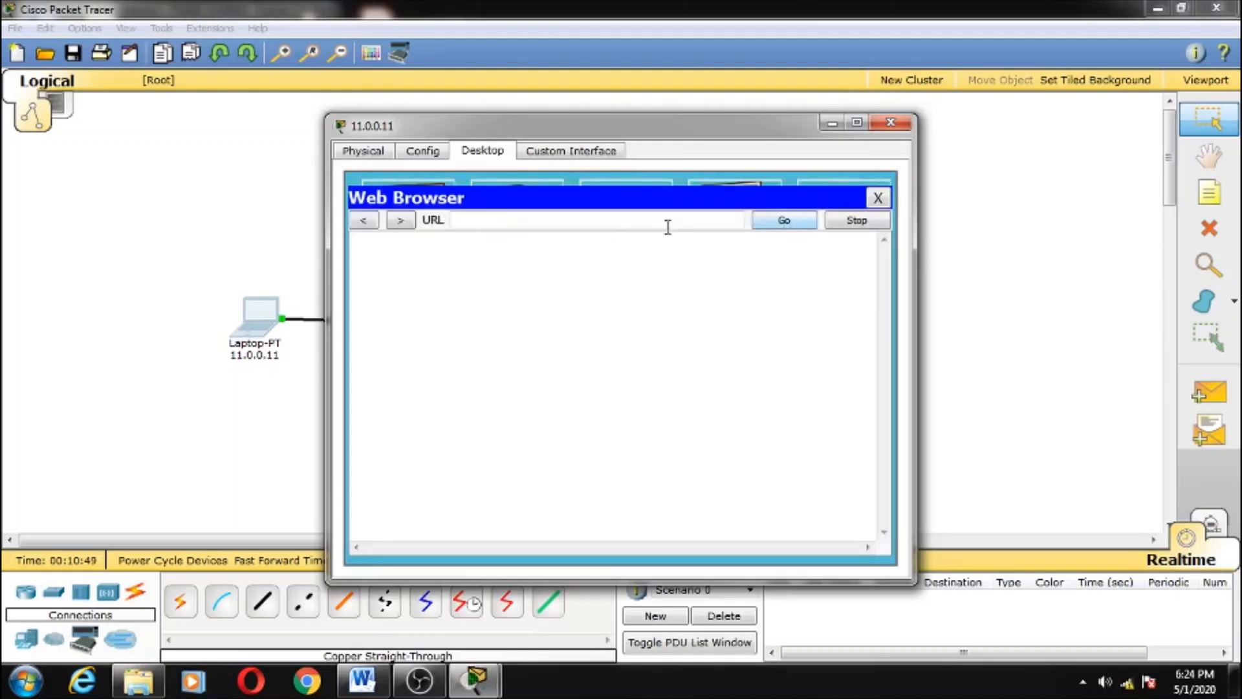
pyautogui.click(574, 221)
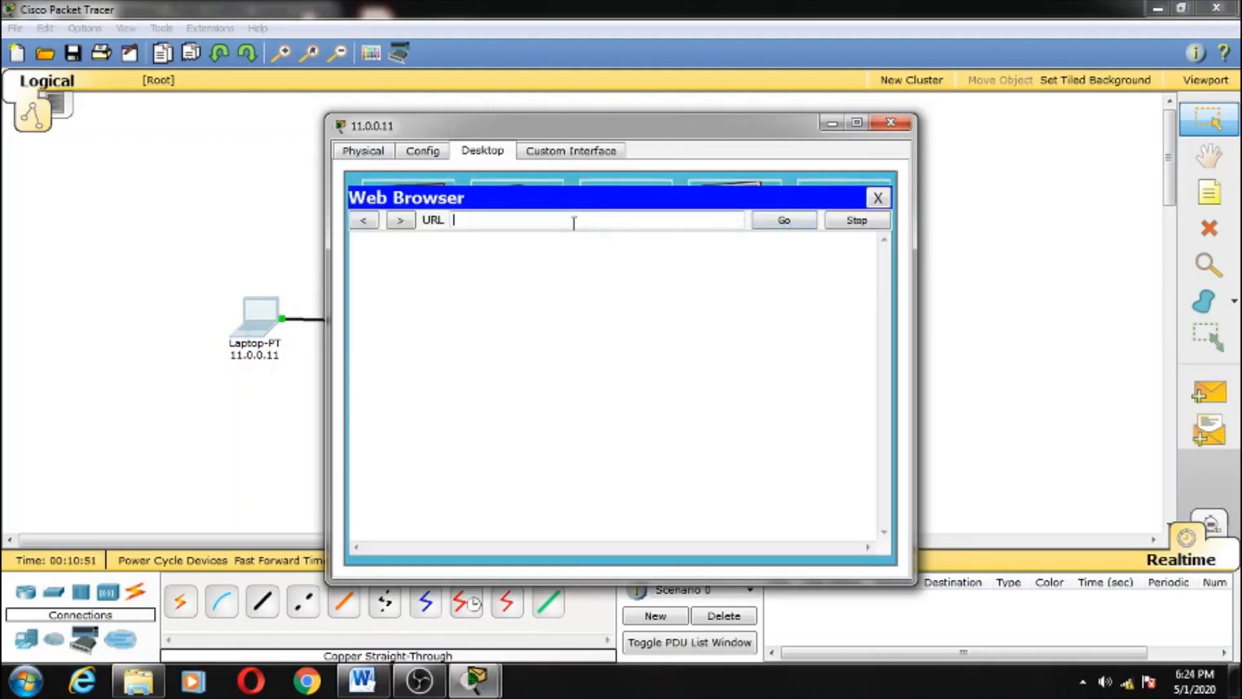
pyautogui.write('11.0.0.10')
pyautogui.press('Return')
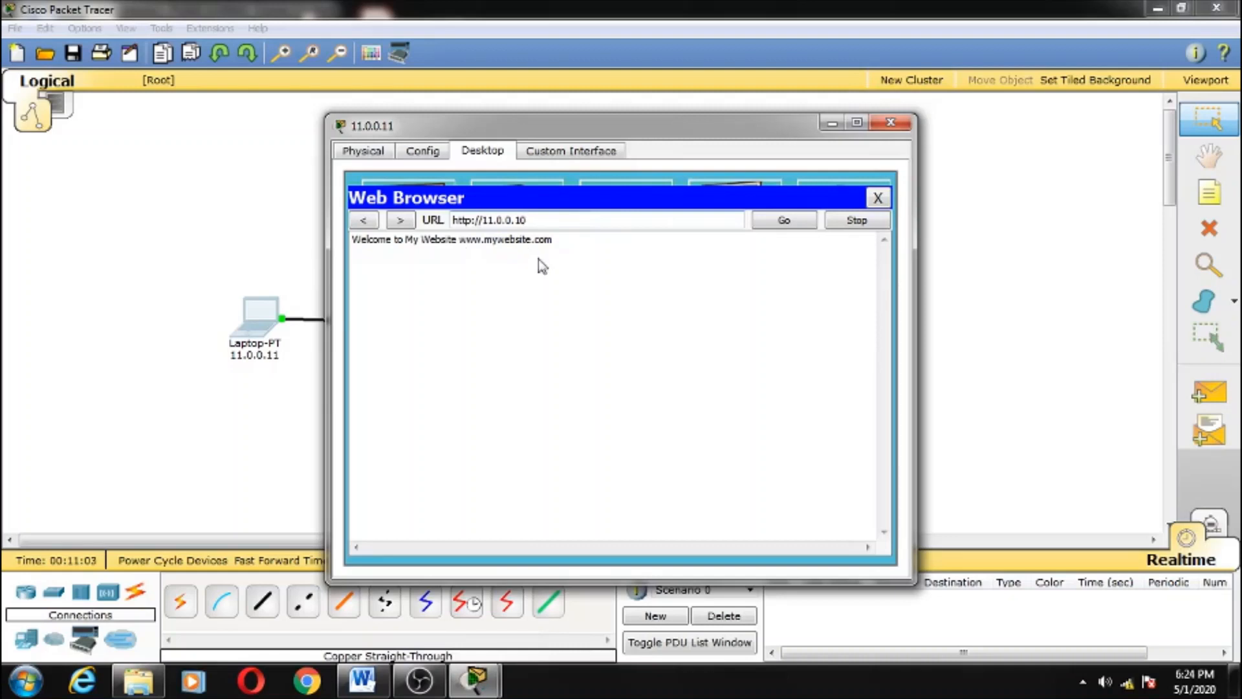
pyautogui.click(876, 199)
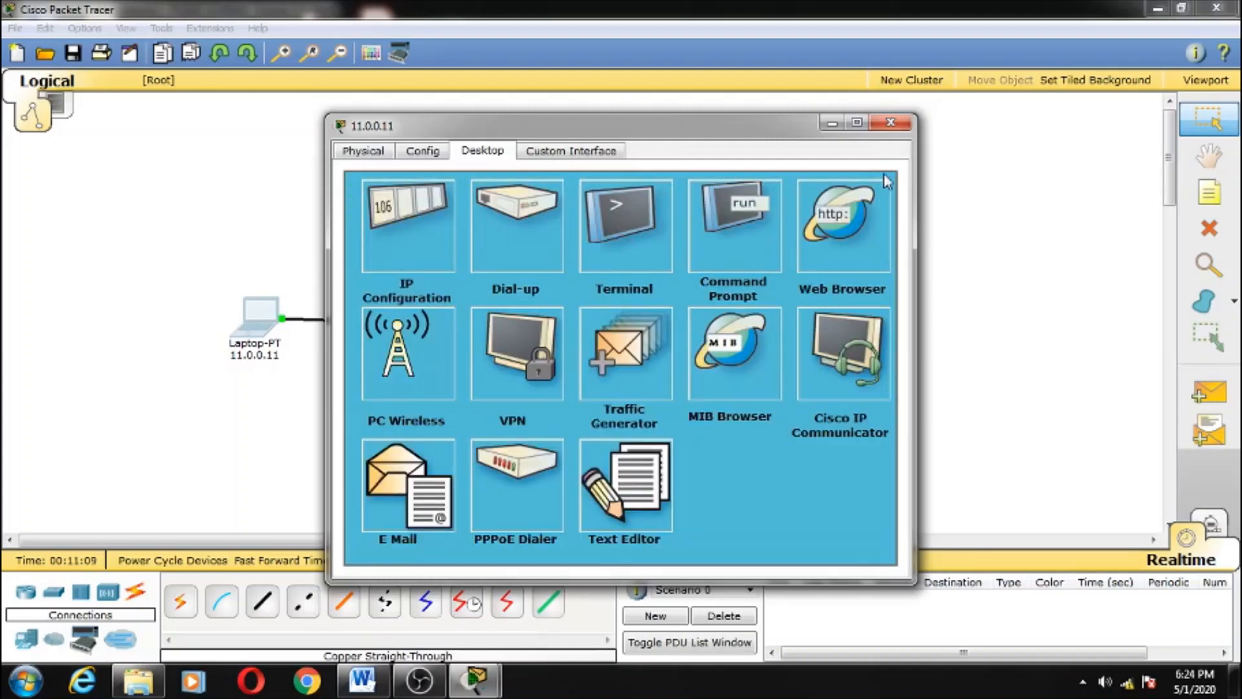
pyautogui.click(891, 123)
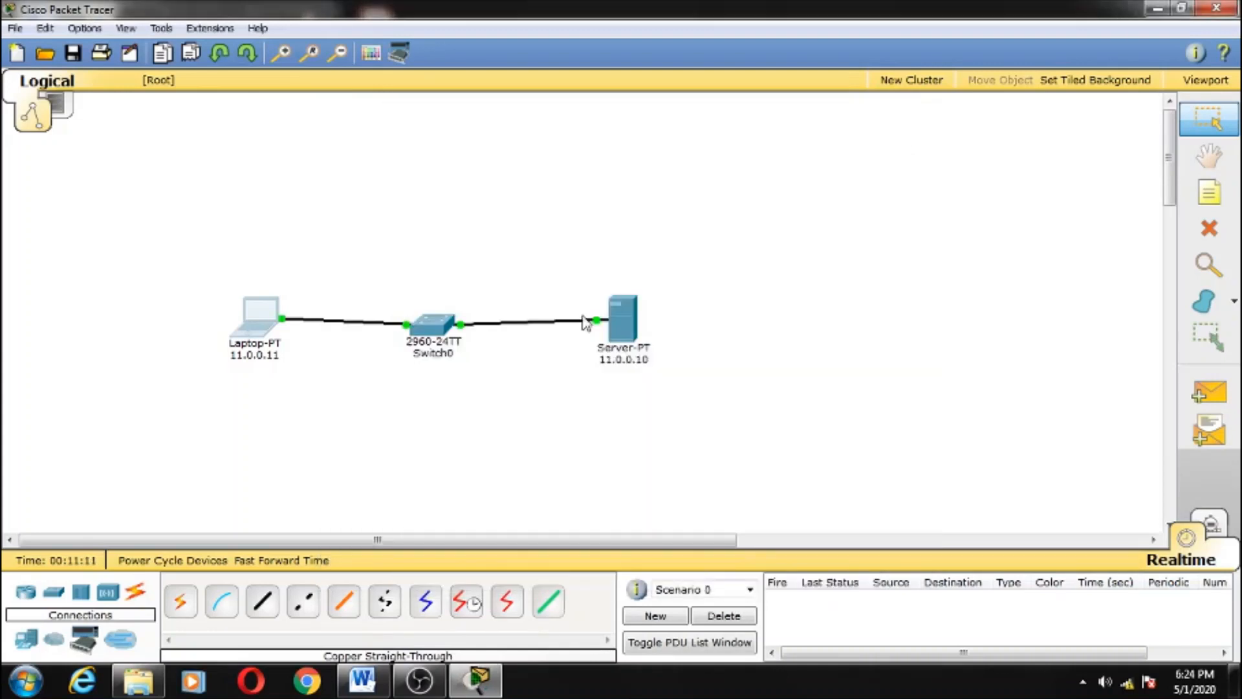